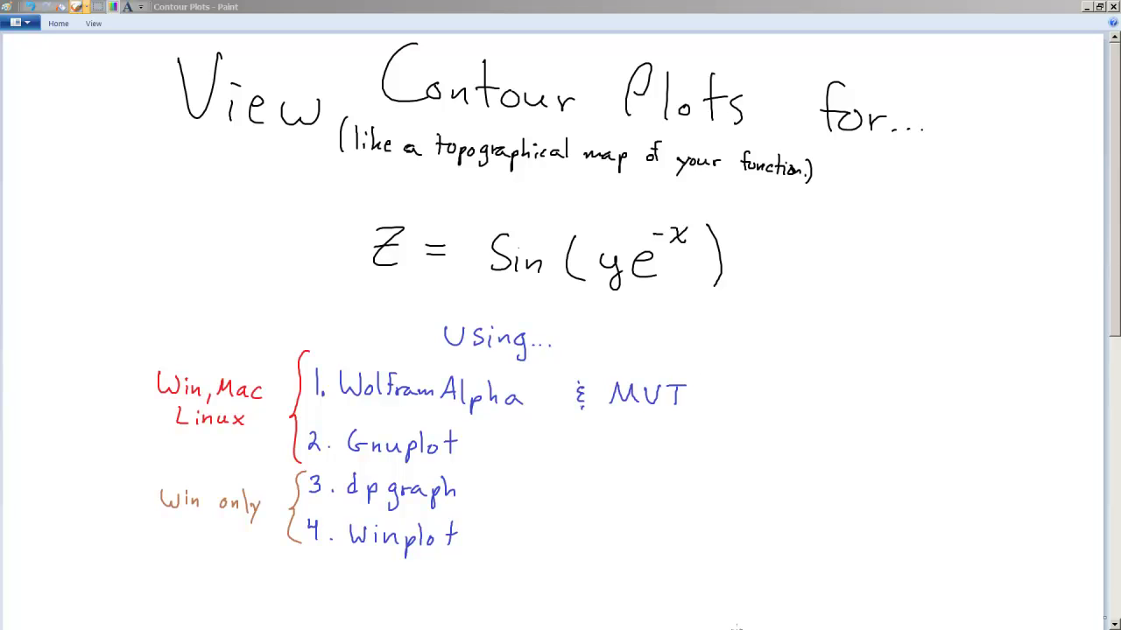
Switch to the Skyline Drive, Luray, VA map in Chrome and expand its map layers menu.
key(alt+Tab)
key(Tab)
key(Tab)
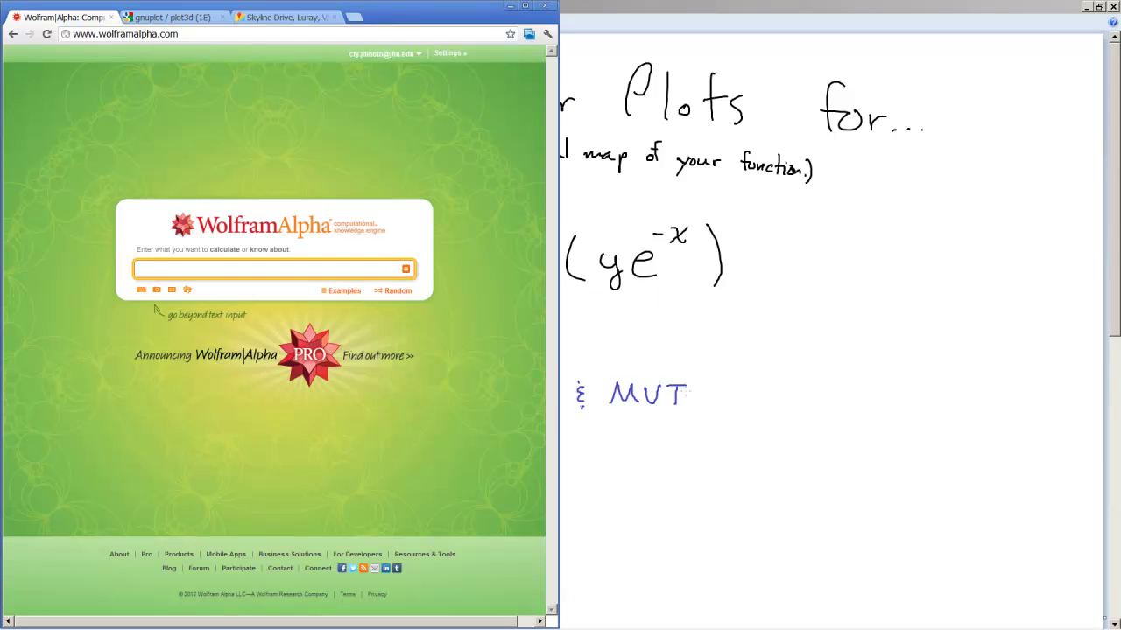
click(285, 17)
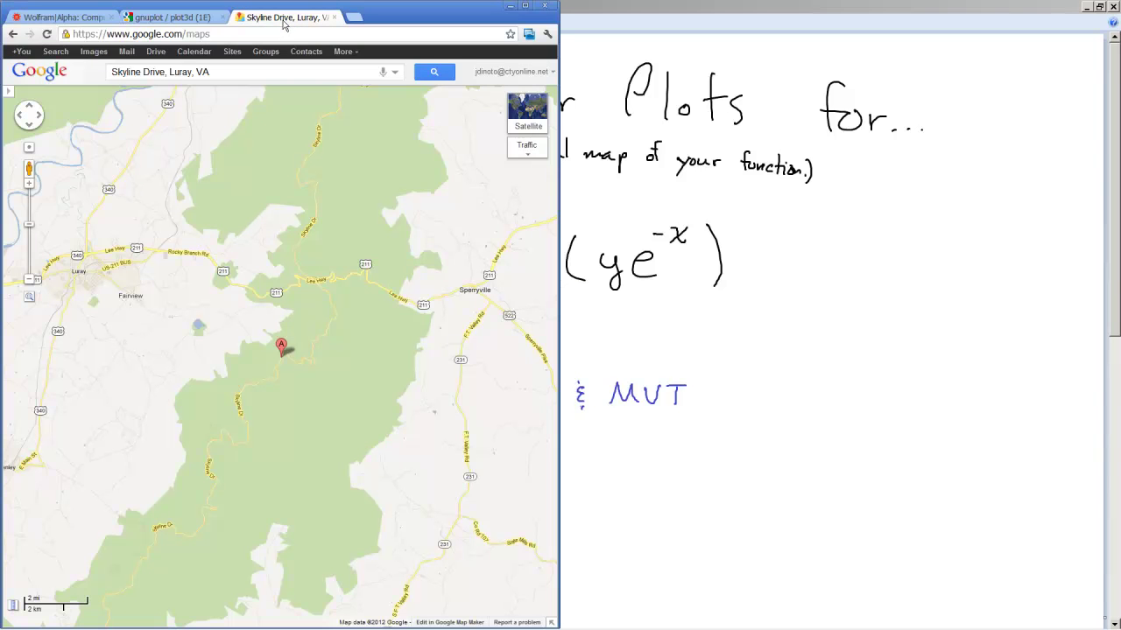
mouse_move(523, 123)
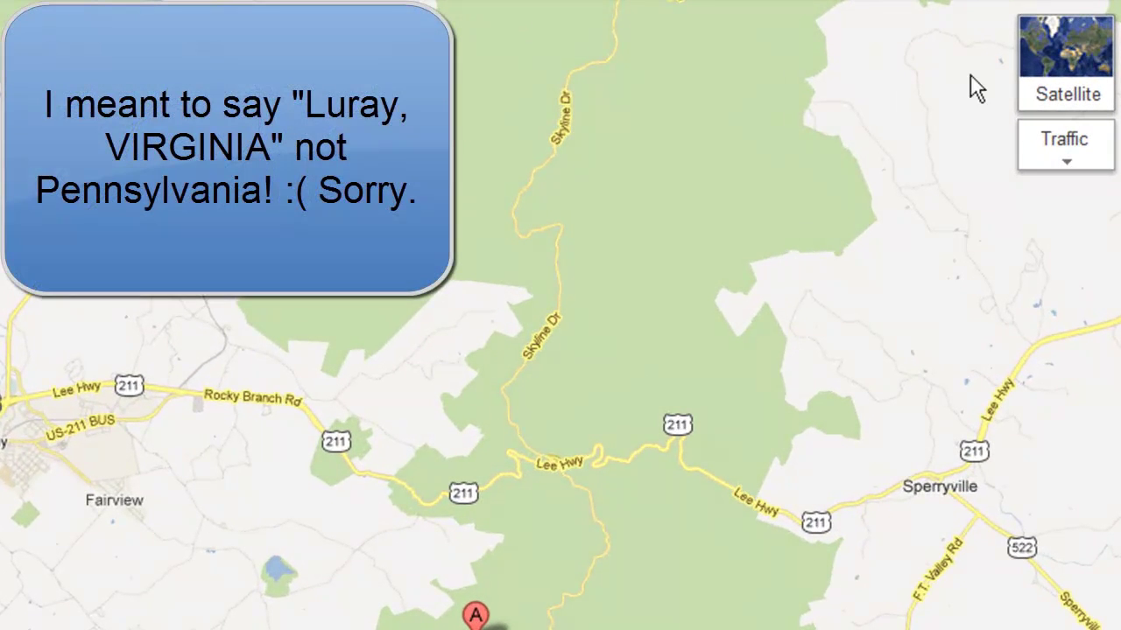
mouse_move(1035, 151)
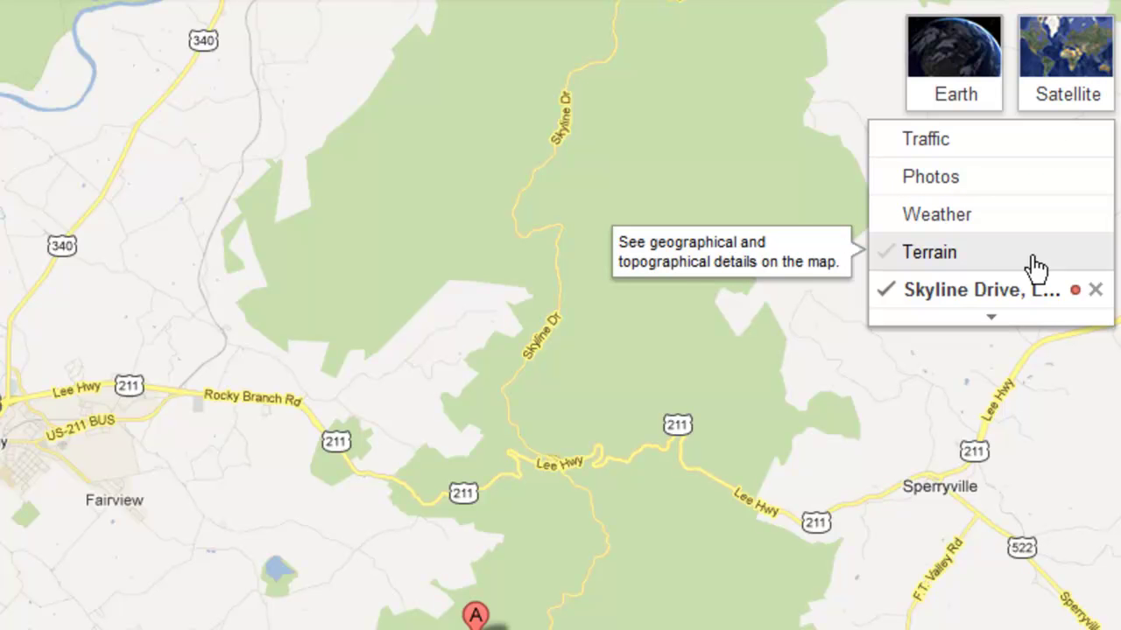
Turn on Terrain shading, zoom into the Skyline Drive ridges, then go back to the contour plots slide.
click(1034, 258)
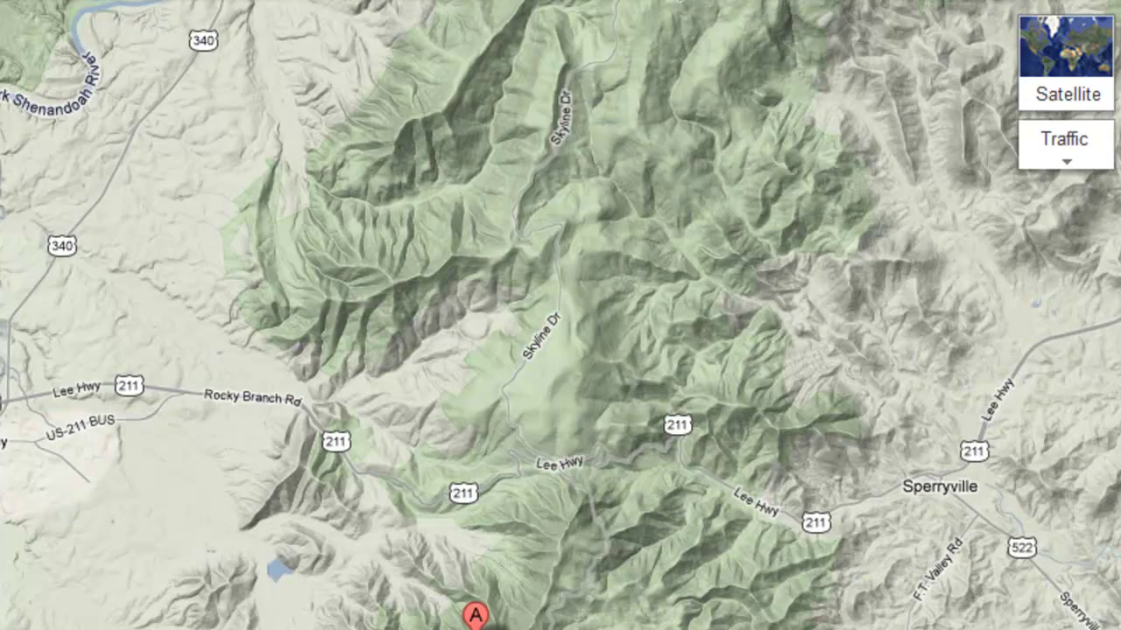
scroll(546, 495, up, 1)
scroll(618, 306, up, 1)
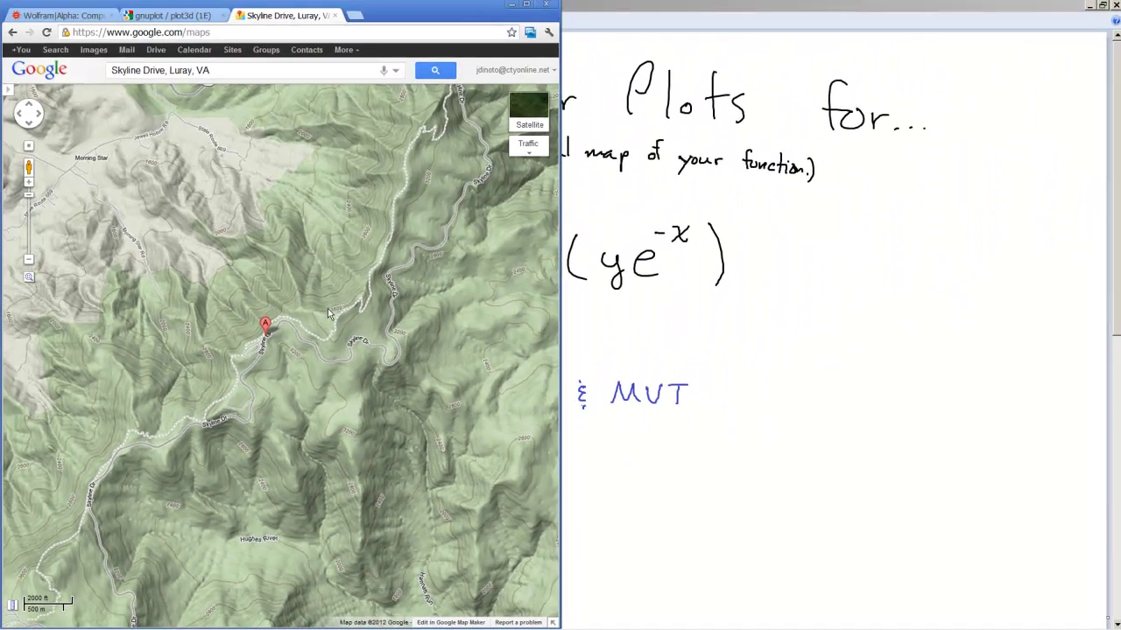
click(761, 275)
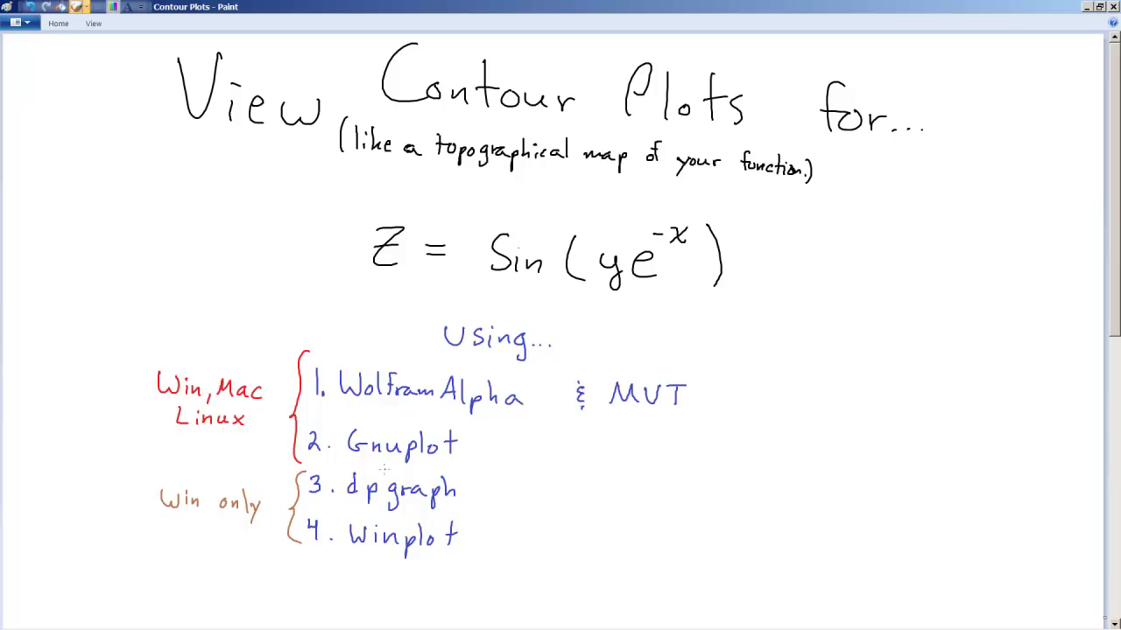
Enter the query 'plot z = sin(y*e^(-x))' into the Wolfram|Alpha input box.
key(alt+Tab)
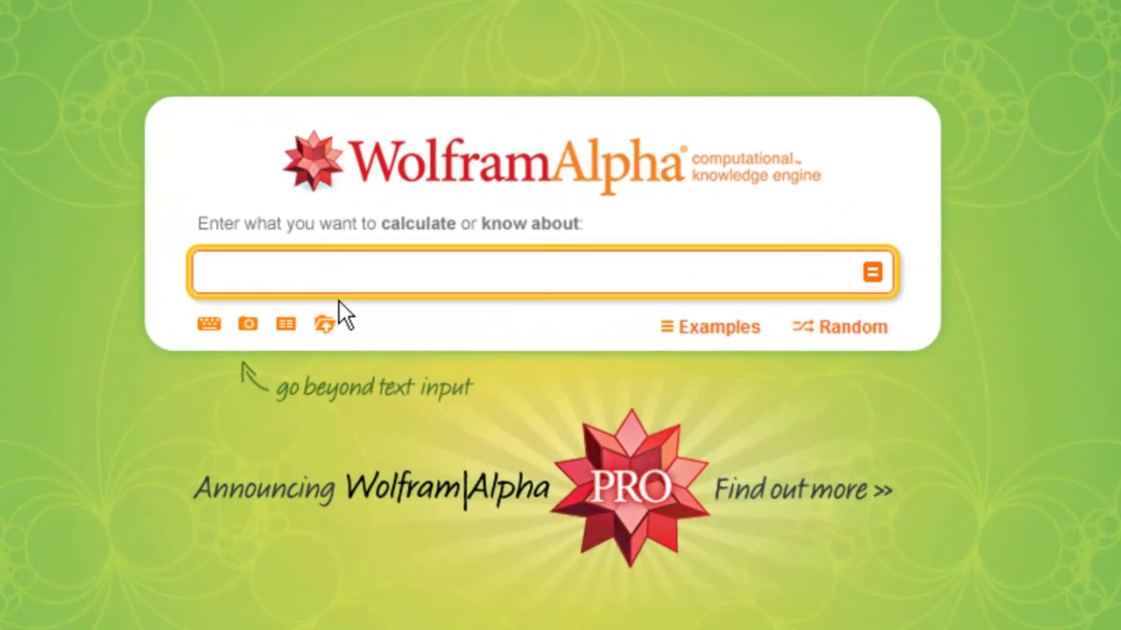
click(343, 283)
text(pl)
text(t)
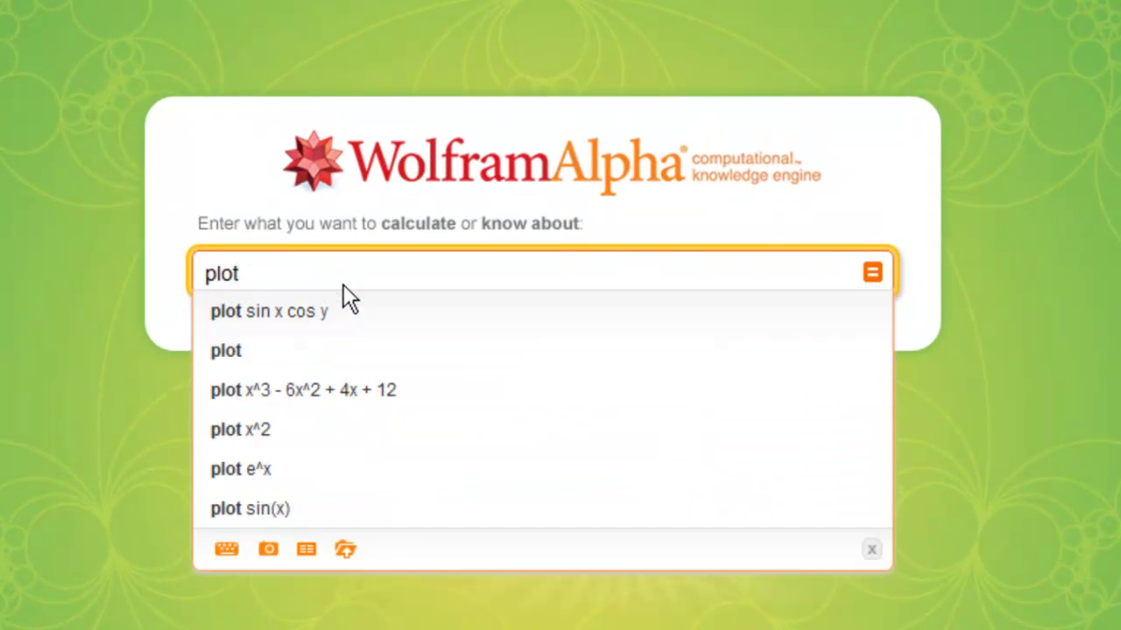
text(t z = )
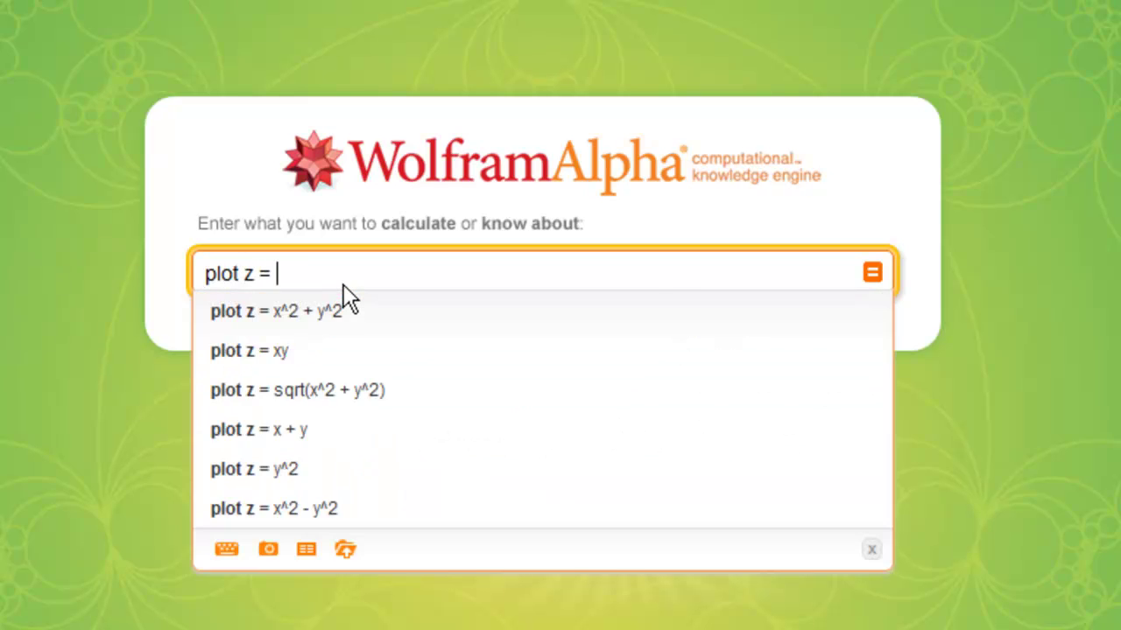
text(sin(y*e)
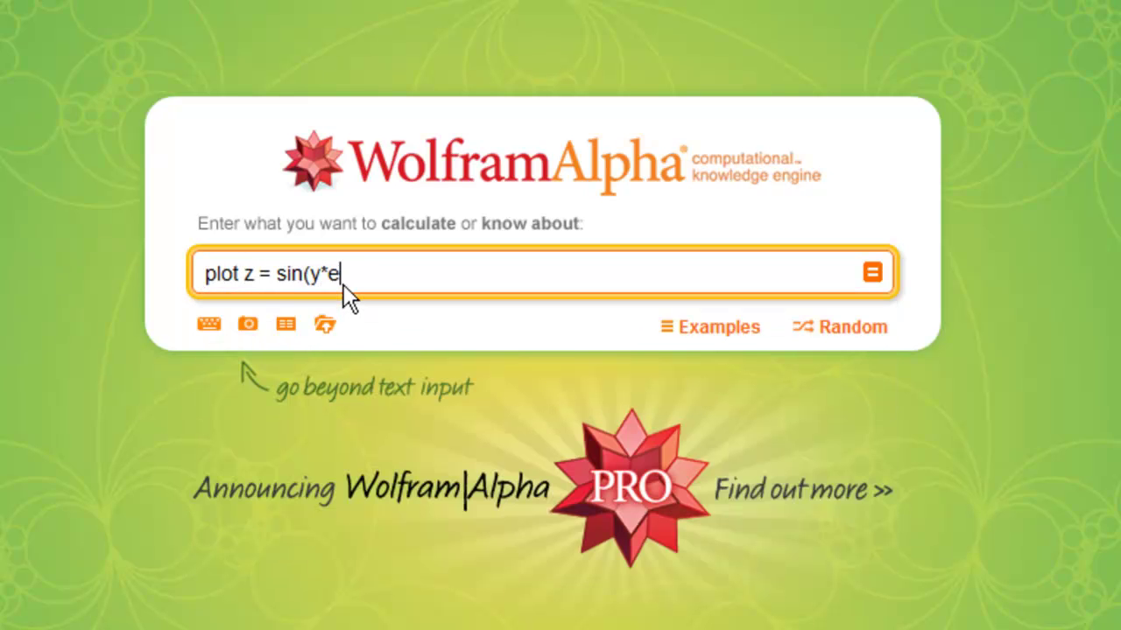
text(^(-x)))
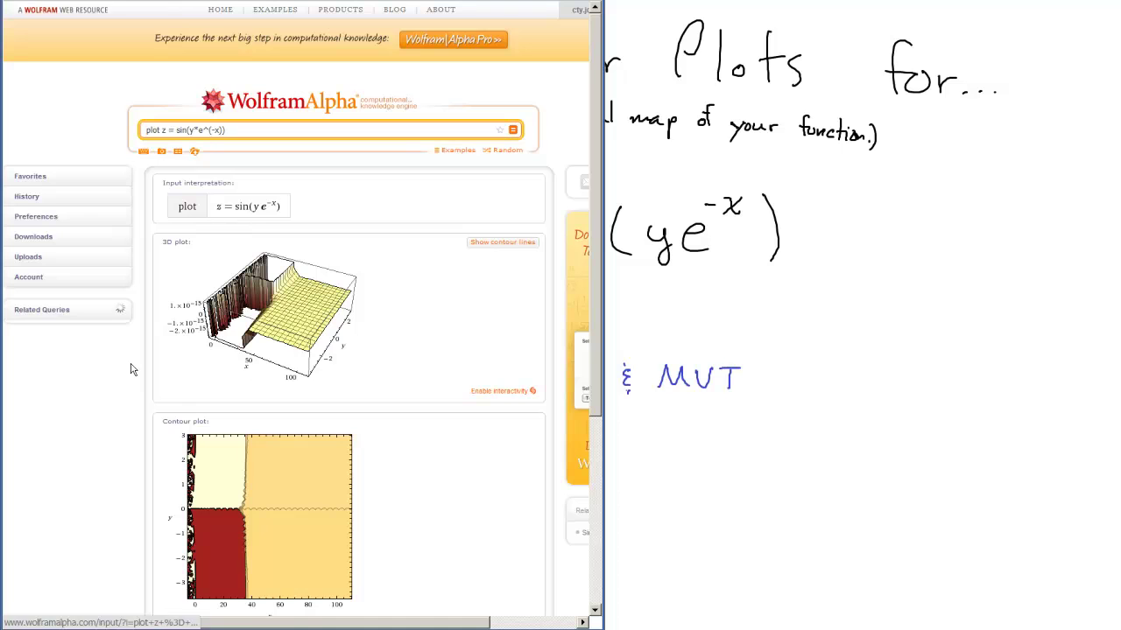
scroll(145, 444, down, 3)
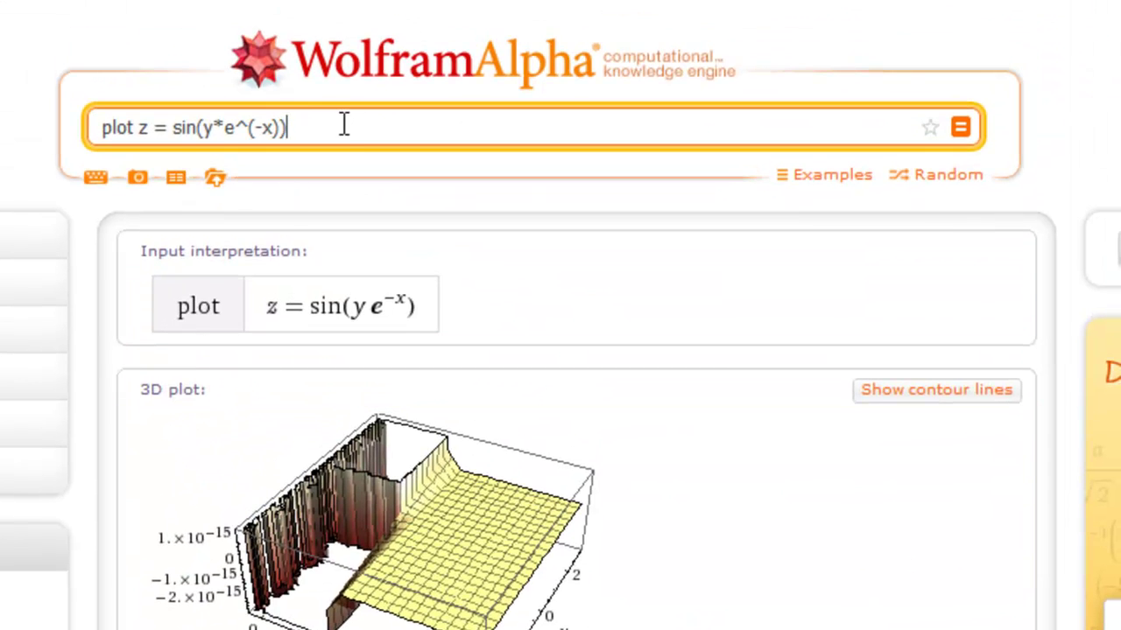
Add 'for x = -2...2' to the query, submit it, and scroll down to the contour plot.
text(for x = -2...2)
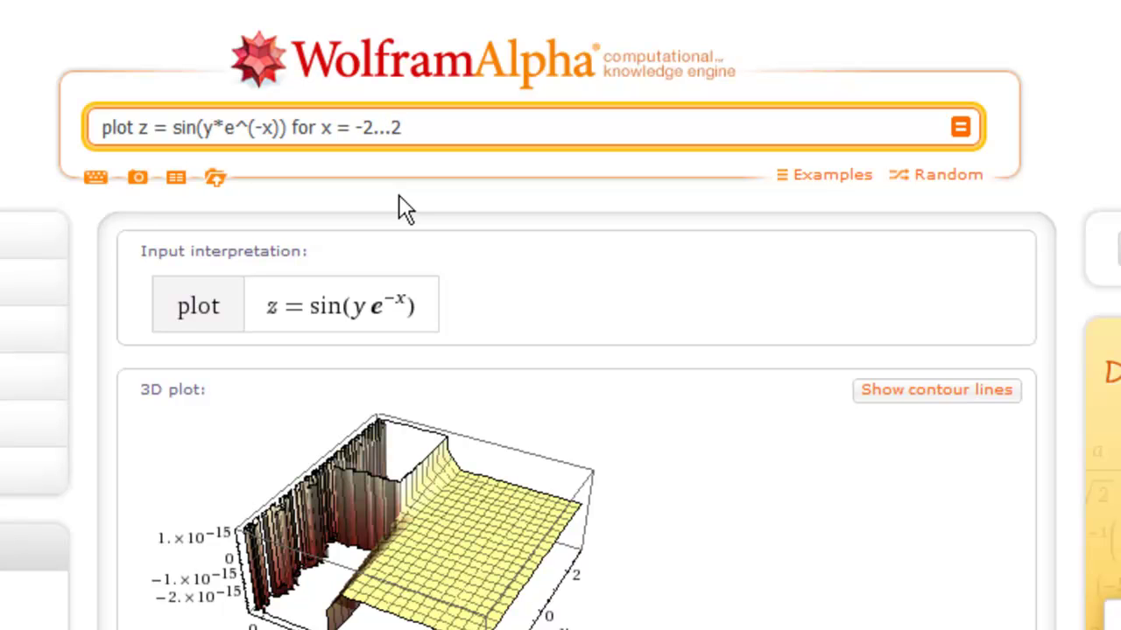
key(Return)
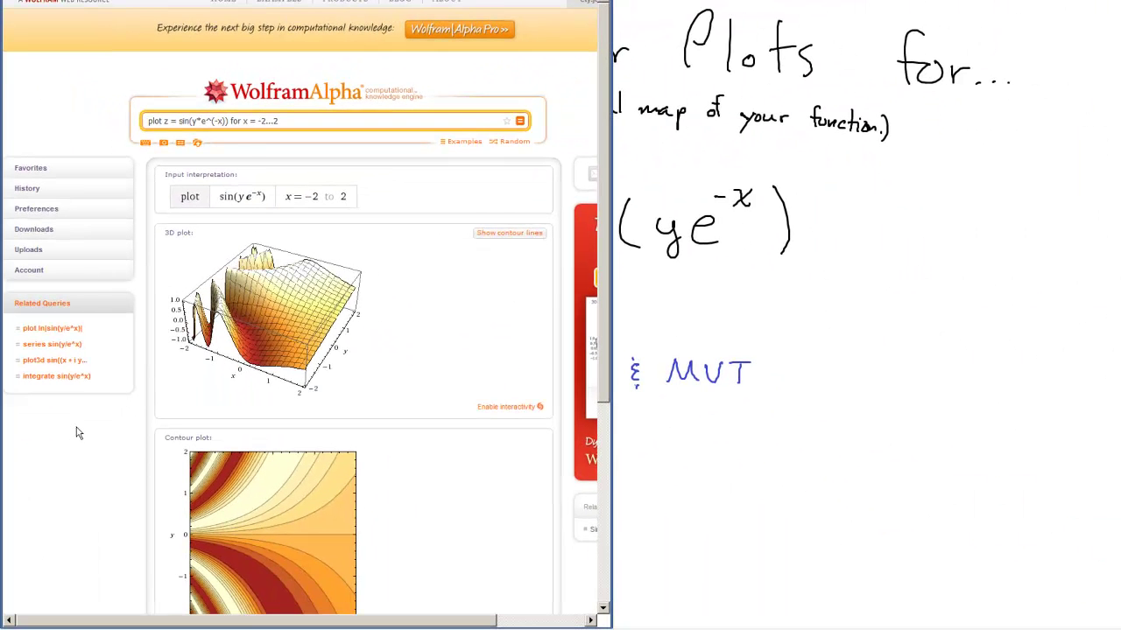
scroll(76, 432, down, 2)
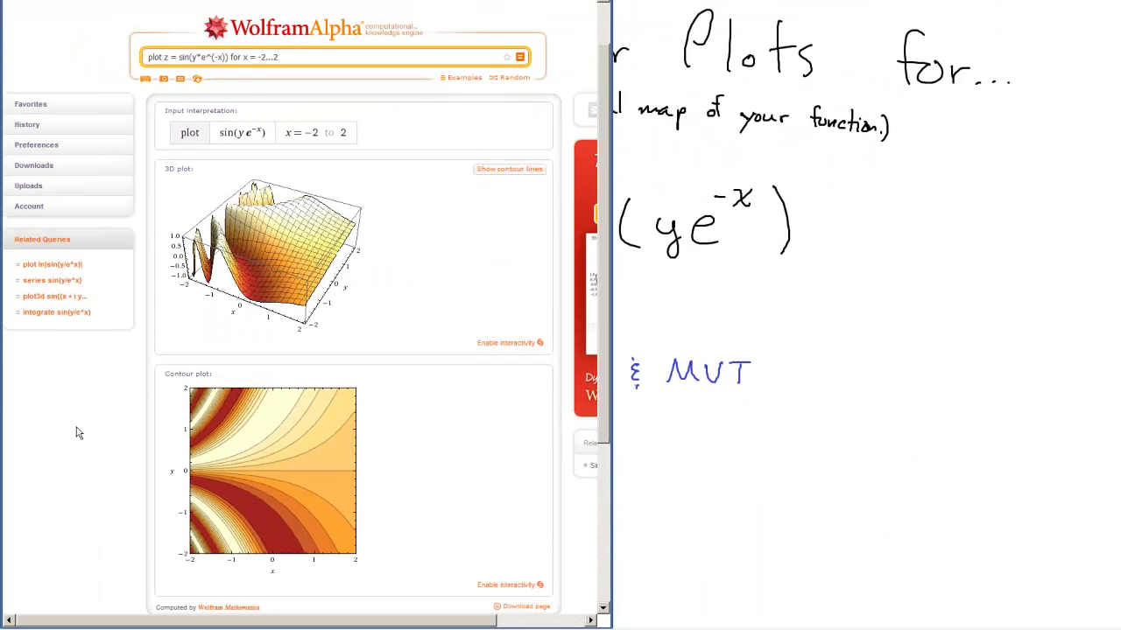
scroll(77, 433, down, 2)
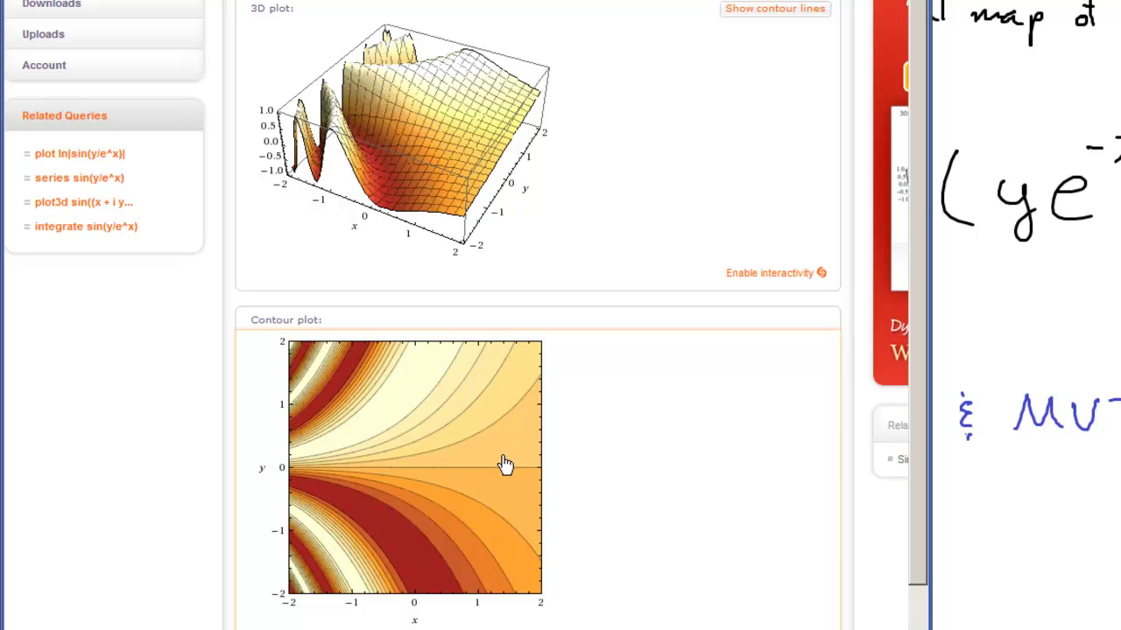
key(alt+Tab)
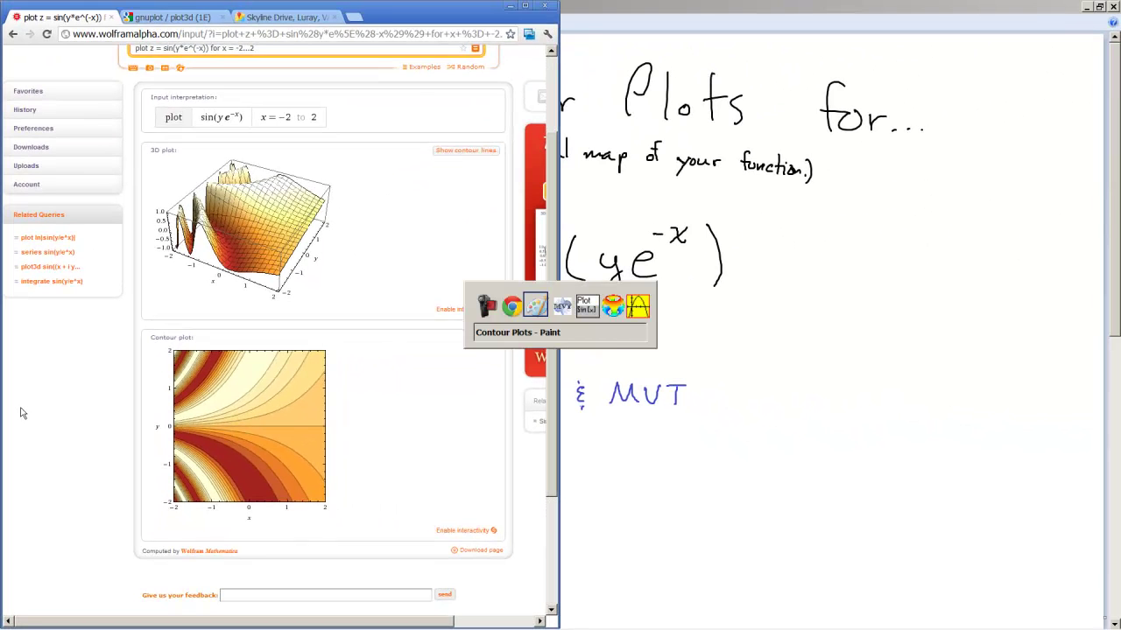
In MVT, replace the cos(x)*y formula with sin(y*e^(-x)) and plot the 3D surface.
key(alt+Tab)
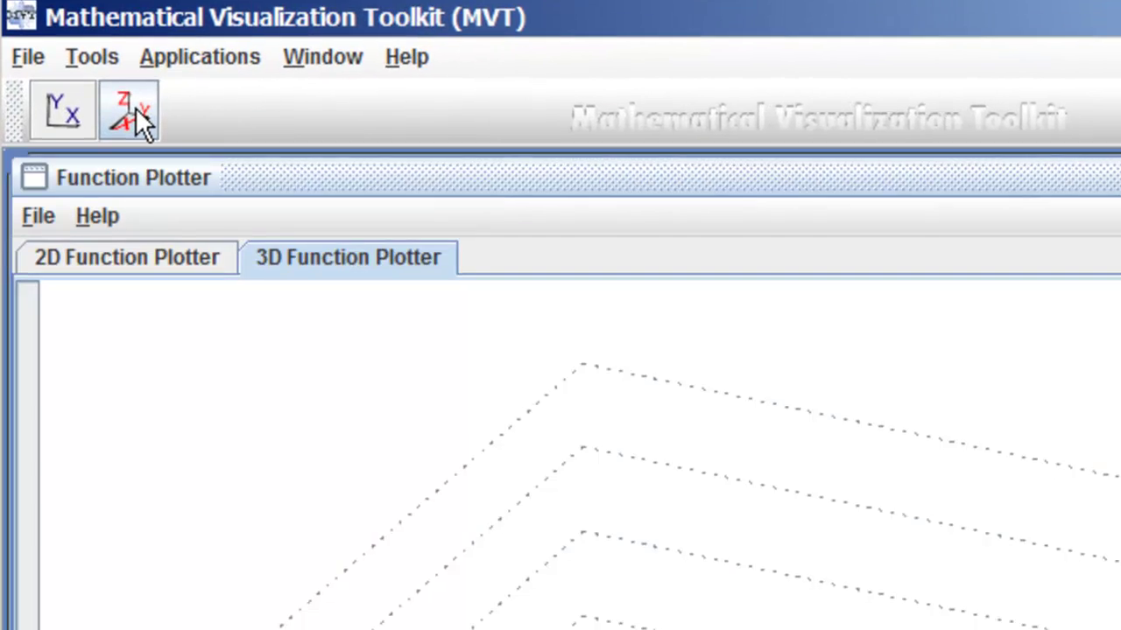
drag(294, 587, 147, 598)
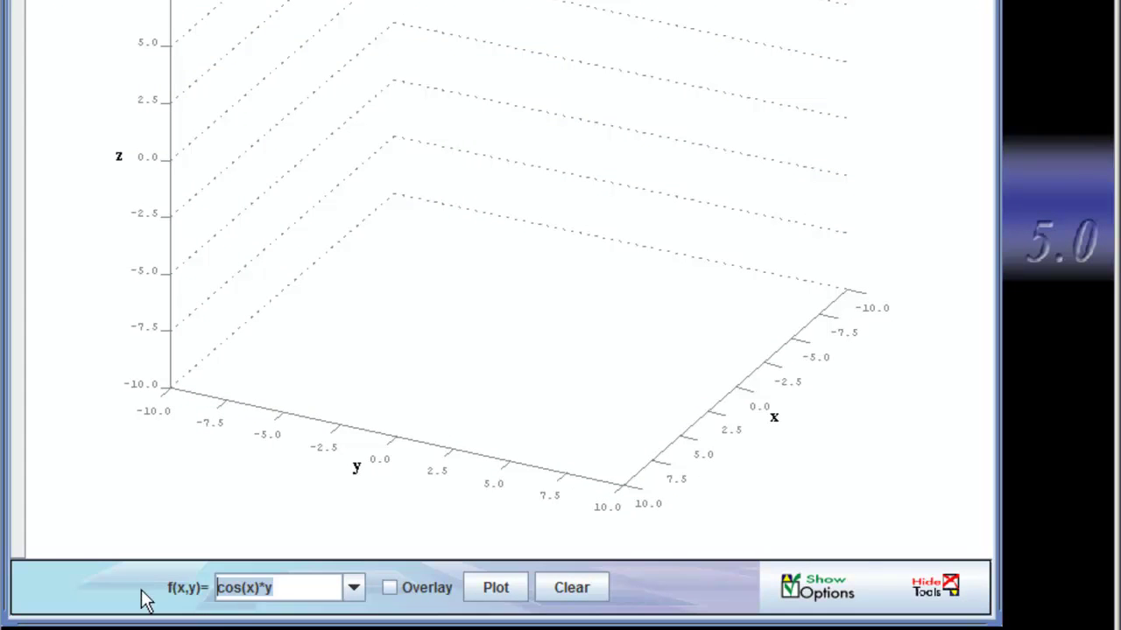
text(sin(y*)
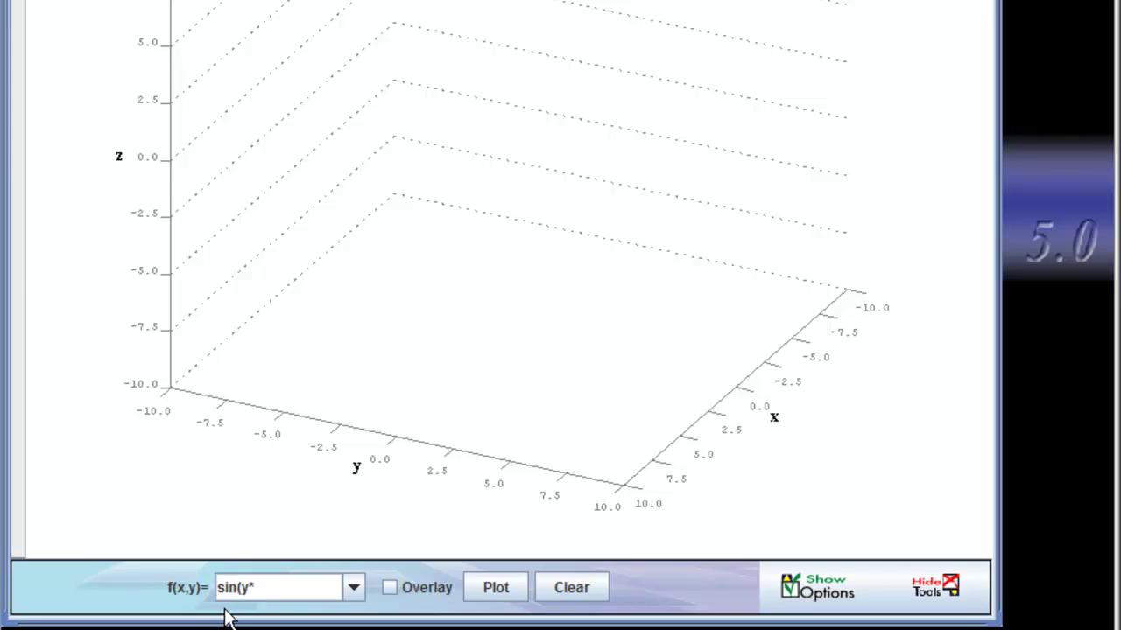
text(e^(-x)))
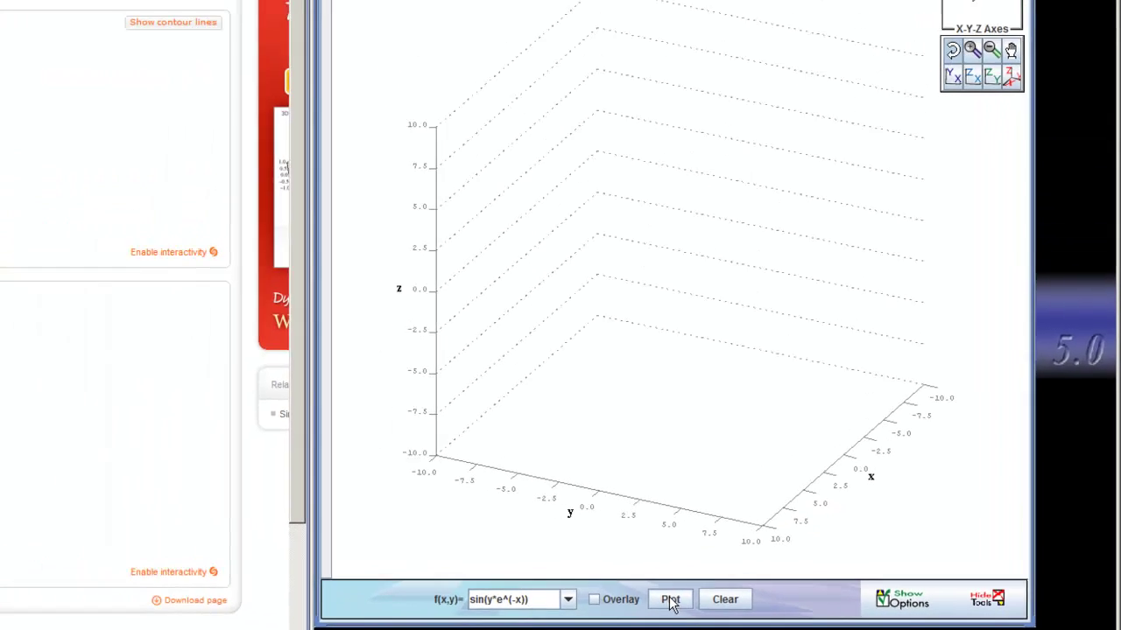
click(670, 600)
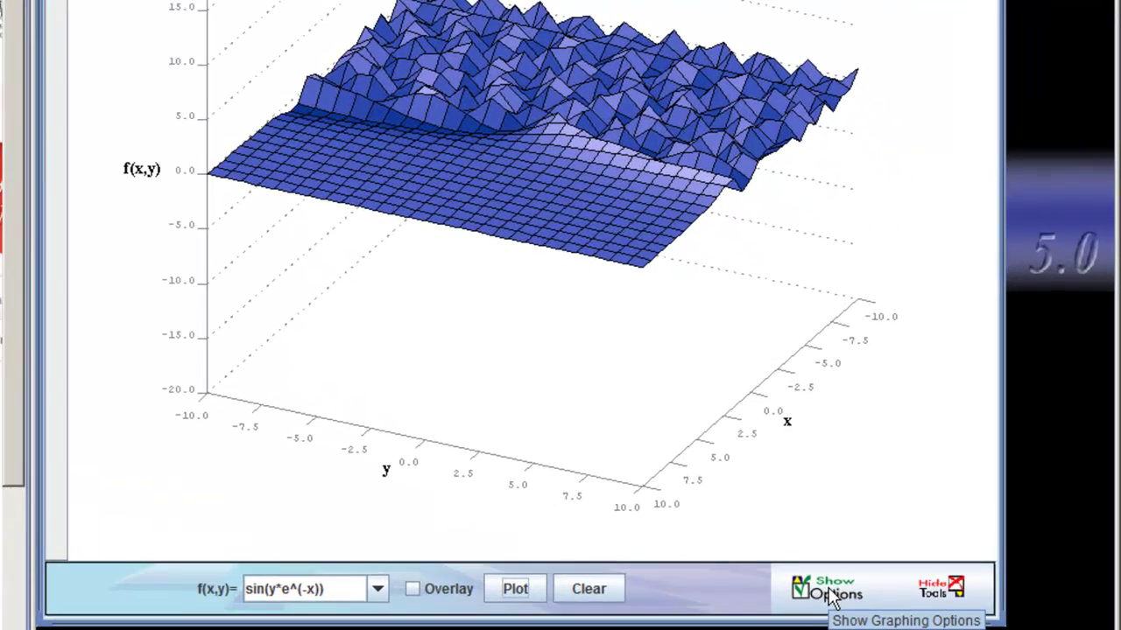
Turn off the default limits and set the f(x,y) range from -1 to 1.
click(897, 602)
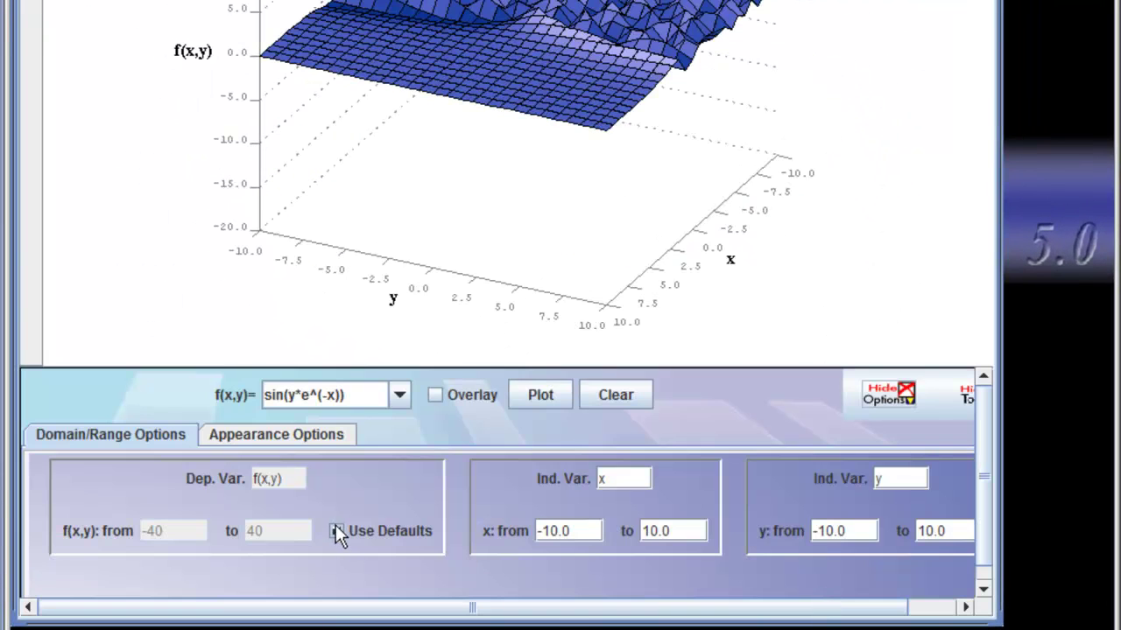
click(330, 532)
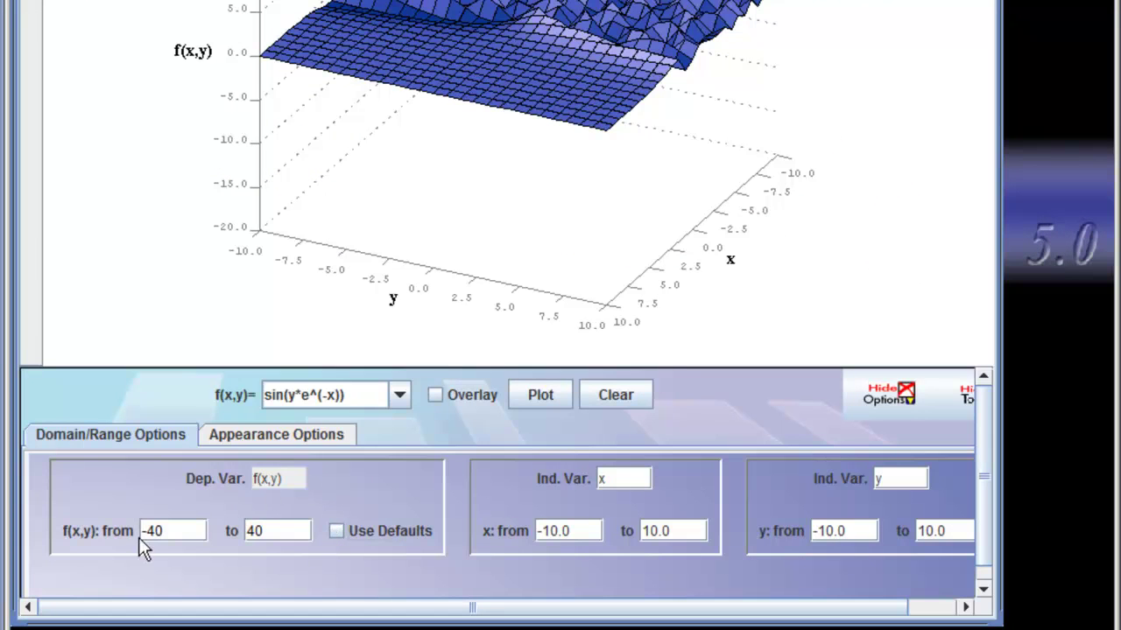
drag(170, 529, 84, 524)
text(-1)
drag(290, 531, 211, 537)
text(1)
Set the x domain to -2 to 2 and the y lower limit to -2.
drag(571, 530, 522, 540)
text(-2)
drag(683, 545, 625, 530)
text(2)
key(Tab)
key(shift+Home)
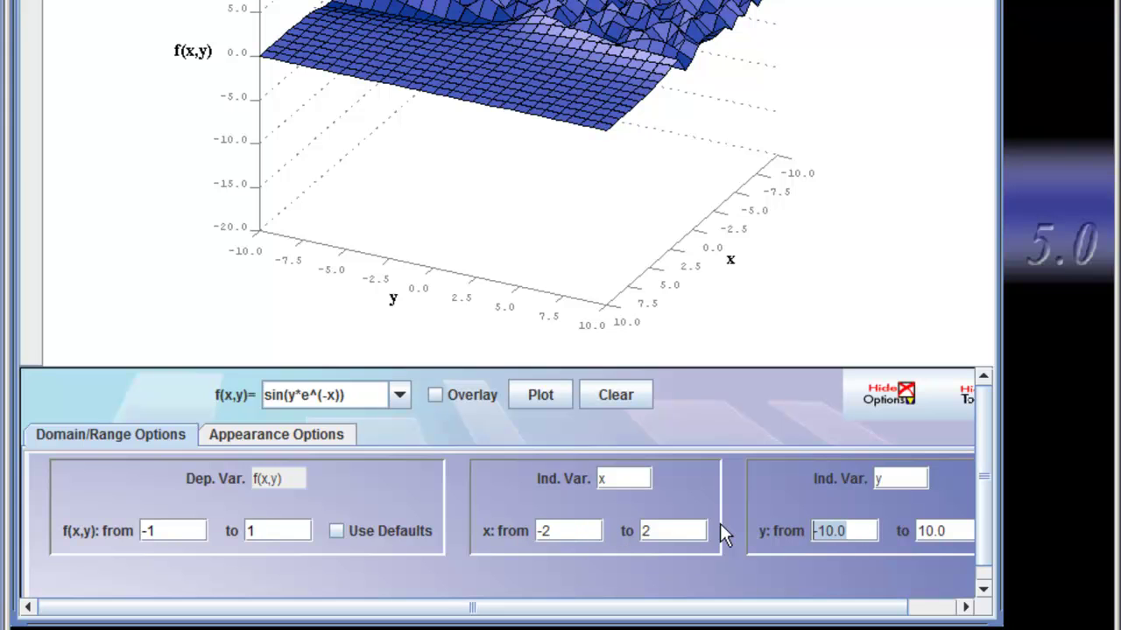
text(-2)
drag(948, 543, 880, 531)
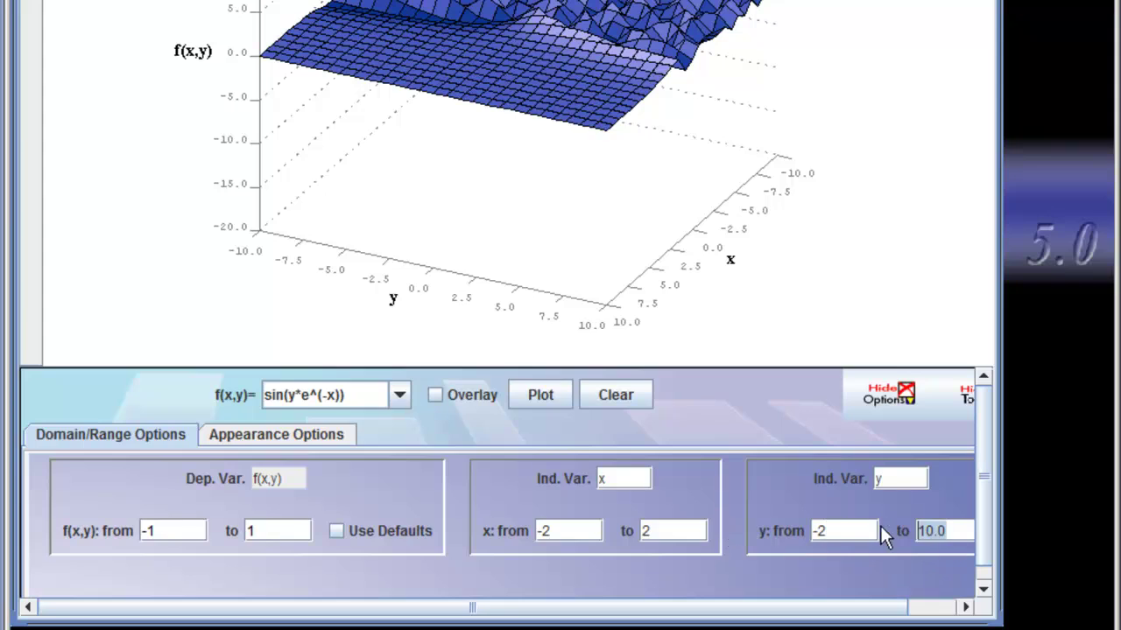
Enter 2 as the y upper limit and replot the surface over the new ranges.
text(2)
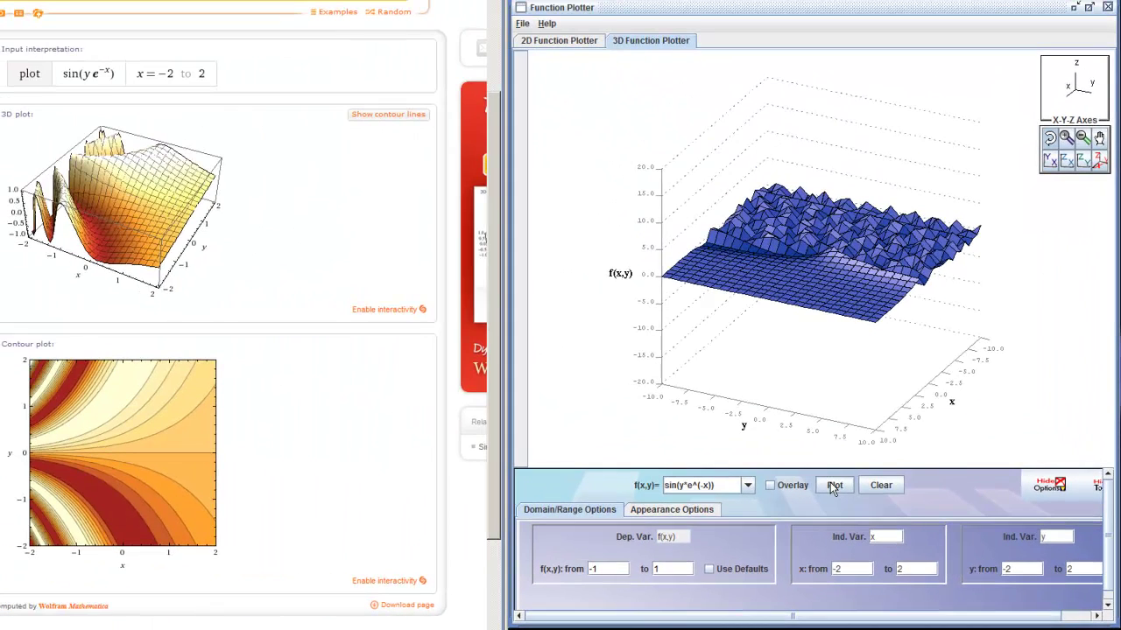
click(830, 482)
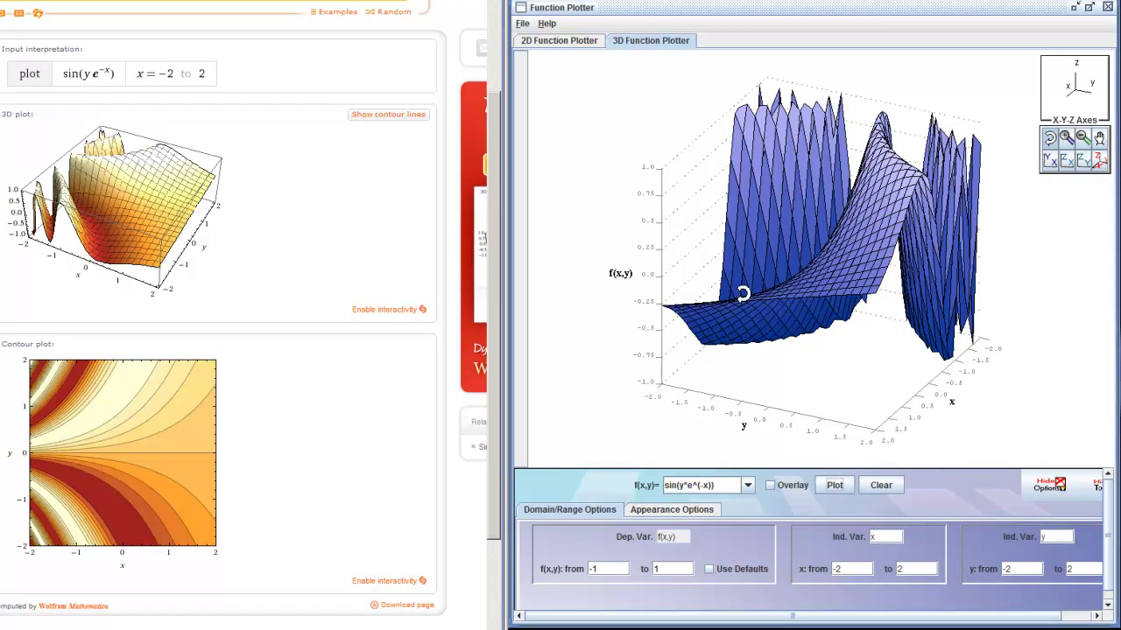
drag(741, 295, 792, 396)
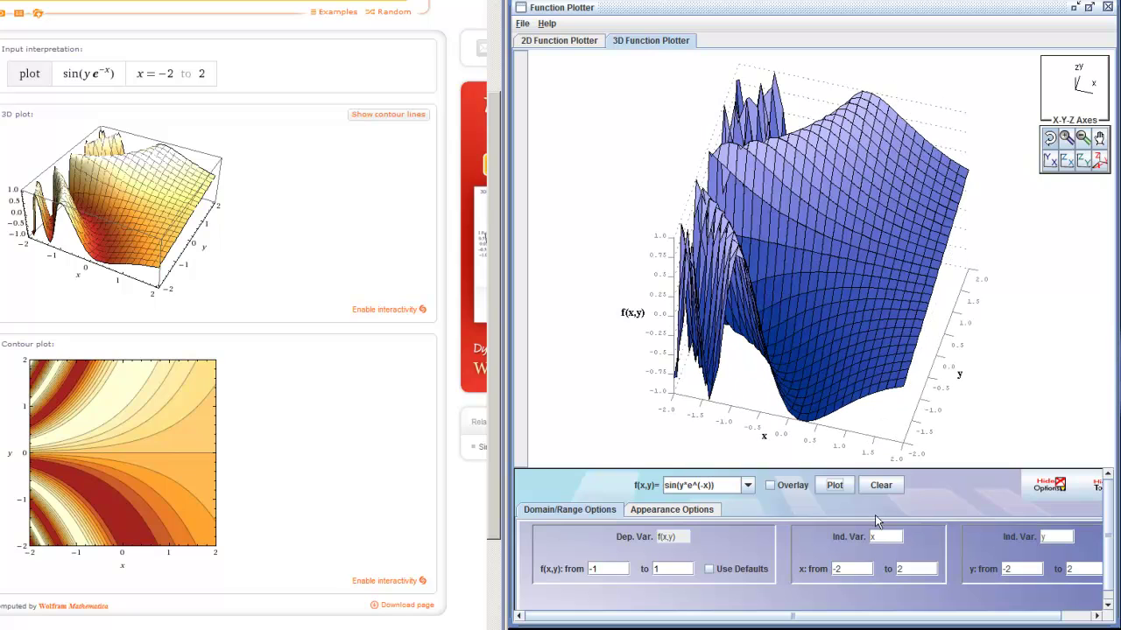
Shift the surface hue to a yellow-to-purple gradient, replot, and view it from the X-Y plane.
click(665, 510)
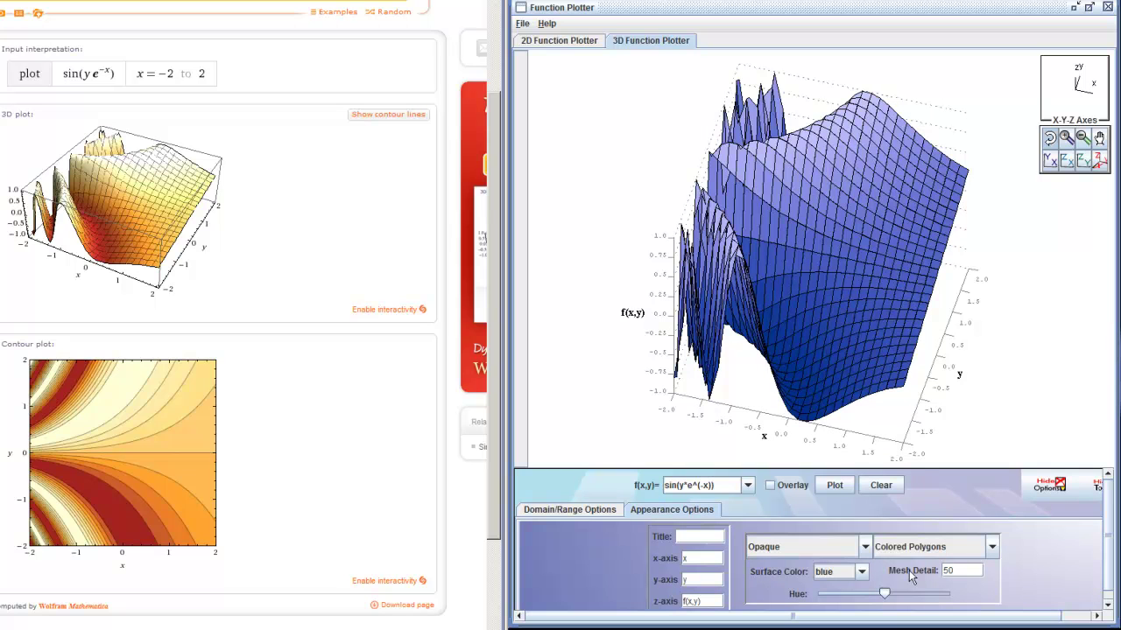
drag(884, 596, 938, 602)
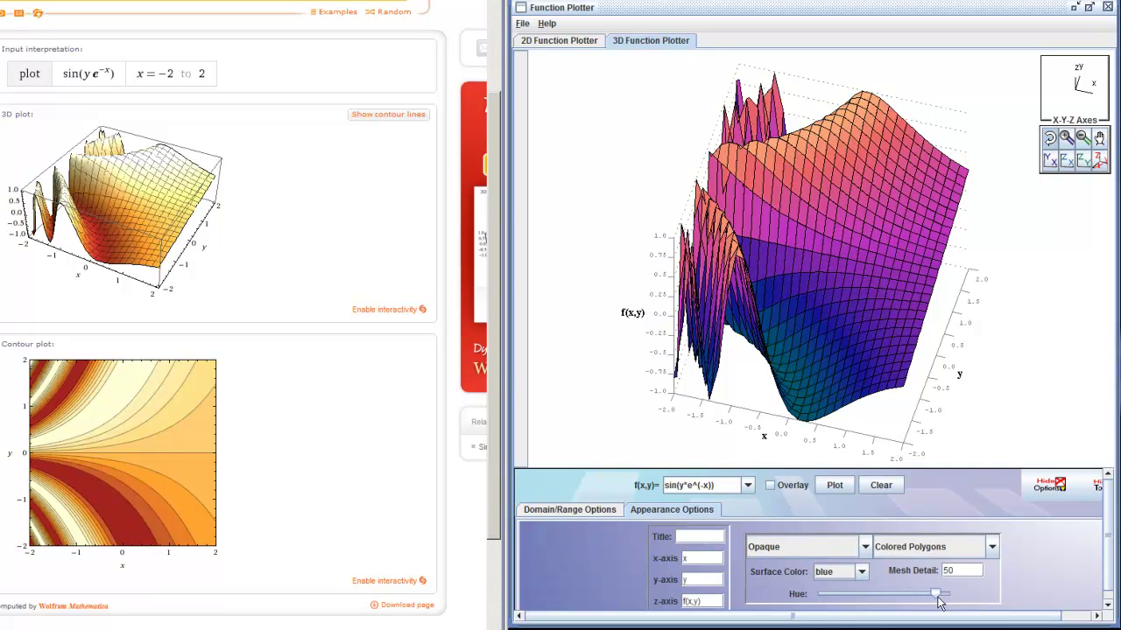
click(837, 484)
drag(751, 307, 773, 323)
drag(937, 595, 950, 595)
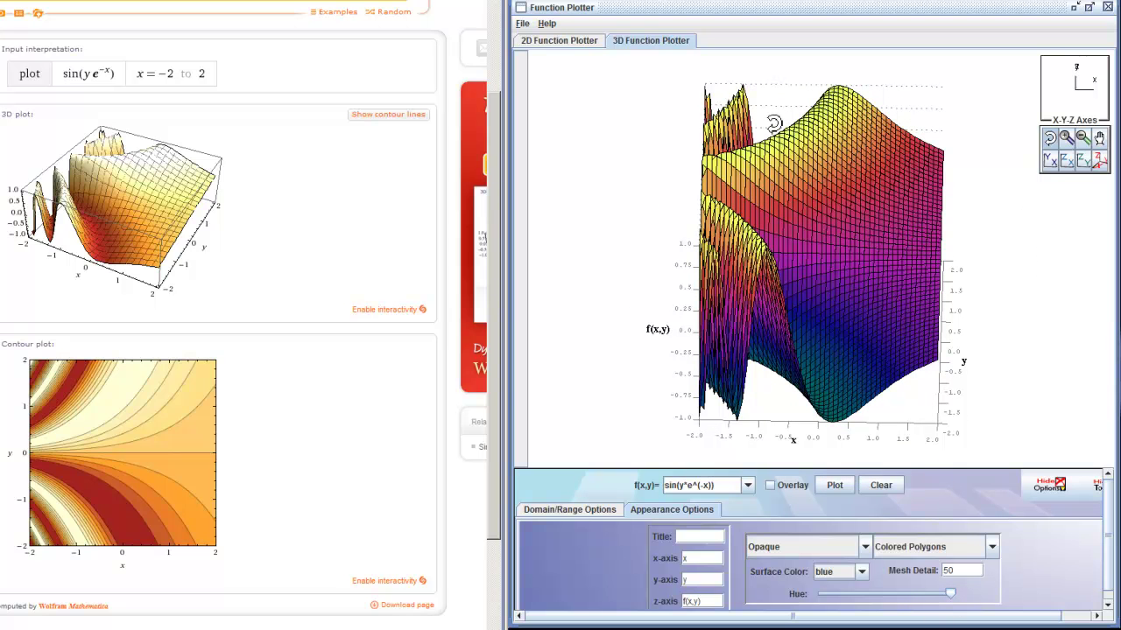
drag(746, 129, 805, 372)
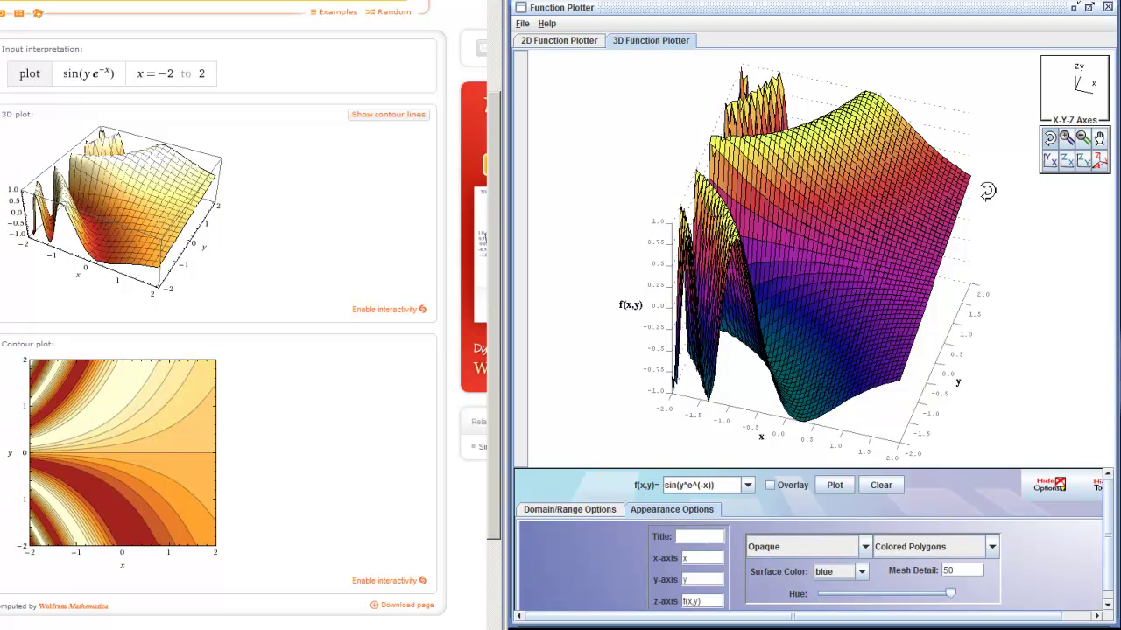
click(1050, 160)
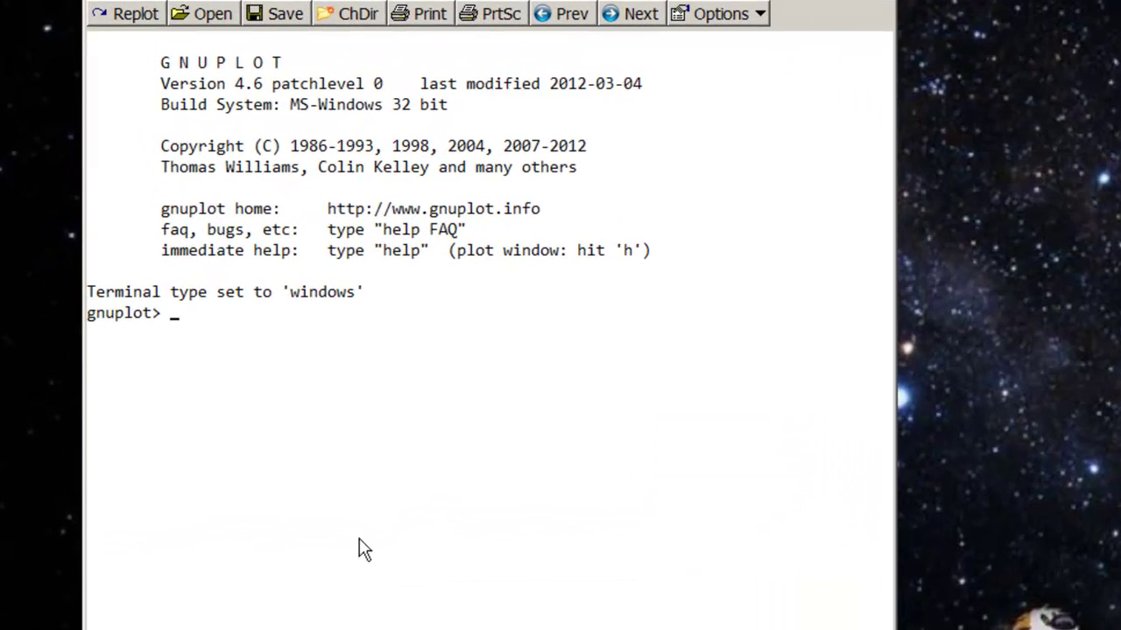
Run splot sin(y*exp(-x)) at the gnuplot prompt.
text(splot sin)
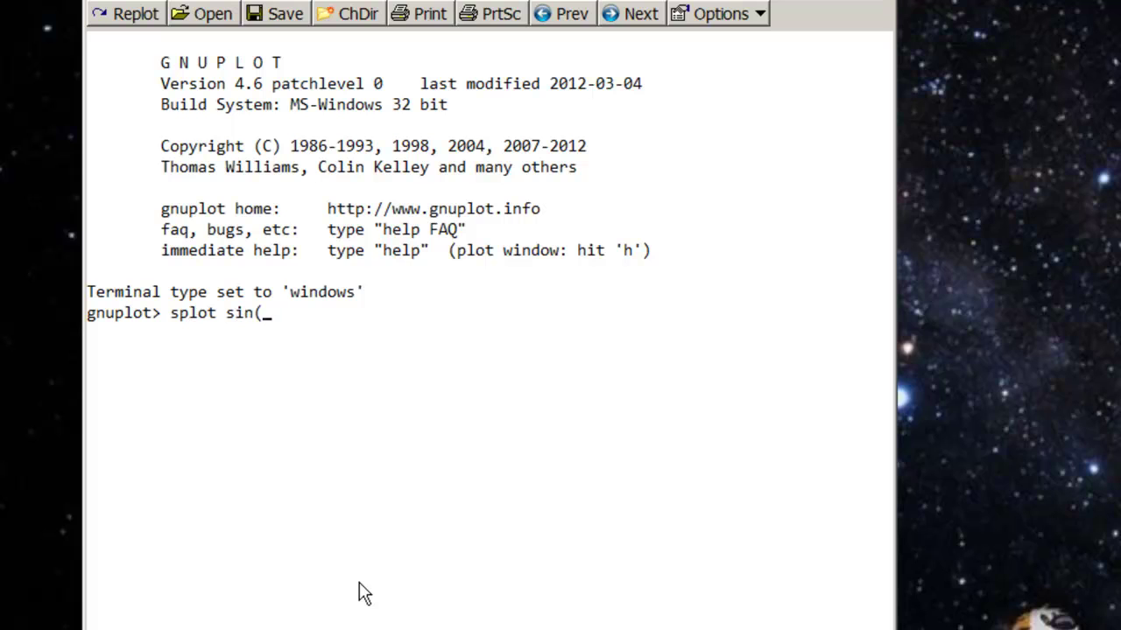
text((y*exp(-x)
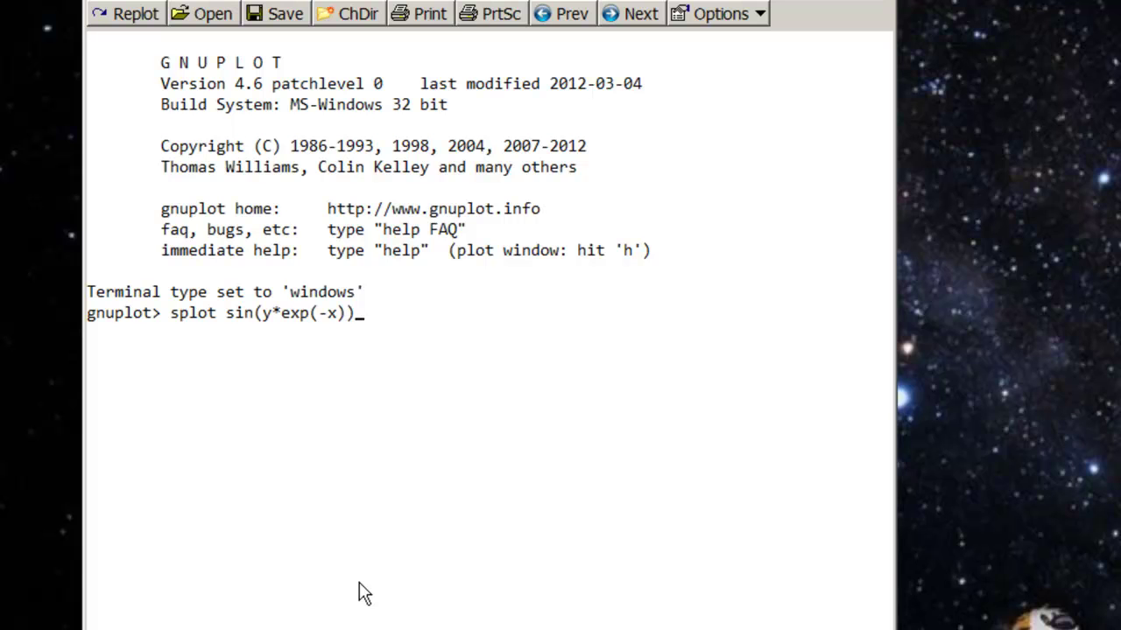
key(Return)
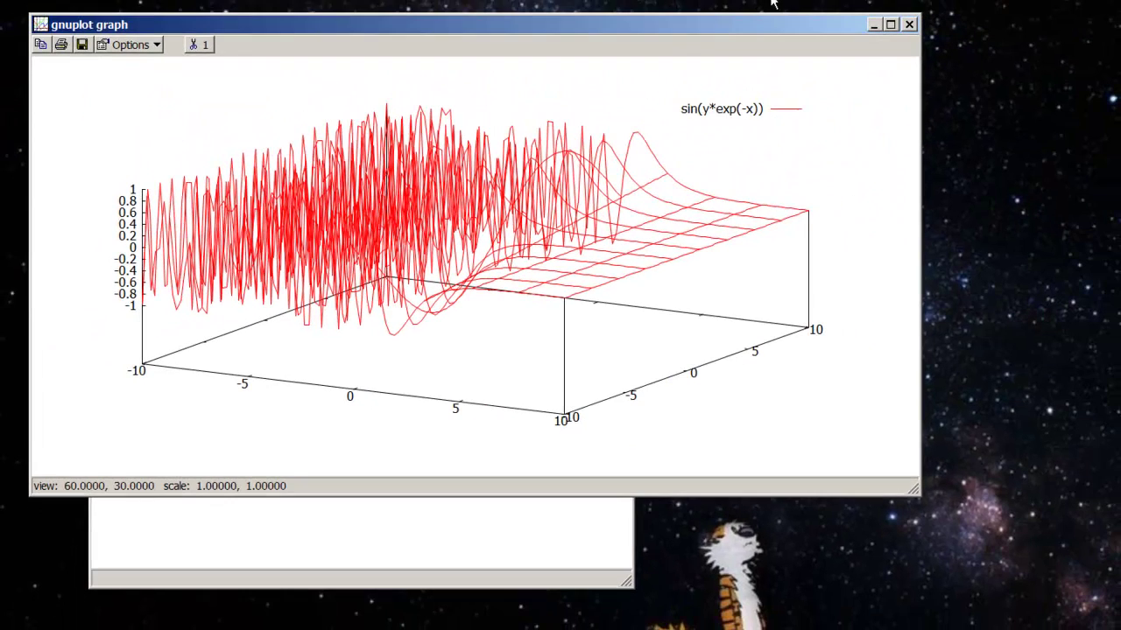
Resize the gnuplot graph window and place it beside the console.
drag(917, 495, 816, 629)
drag(998, 1, 1119, 0)
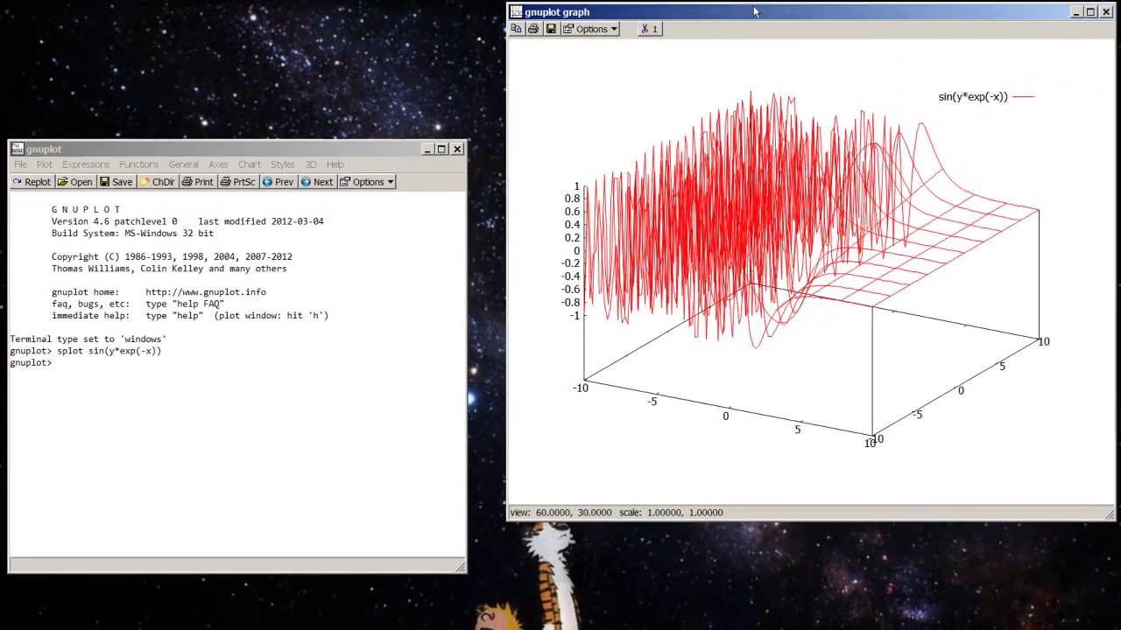
mouse_move(751, 17)
mouse_down()
mouse_move(725, 76)
mouse_move(737, 34)
mouse_up()
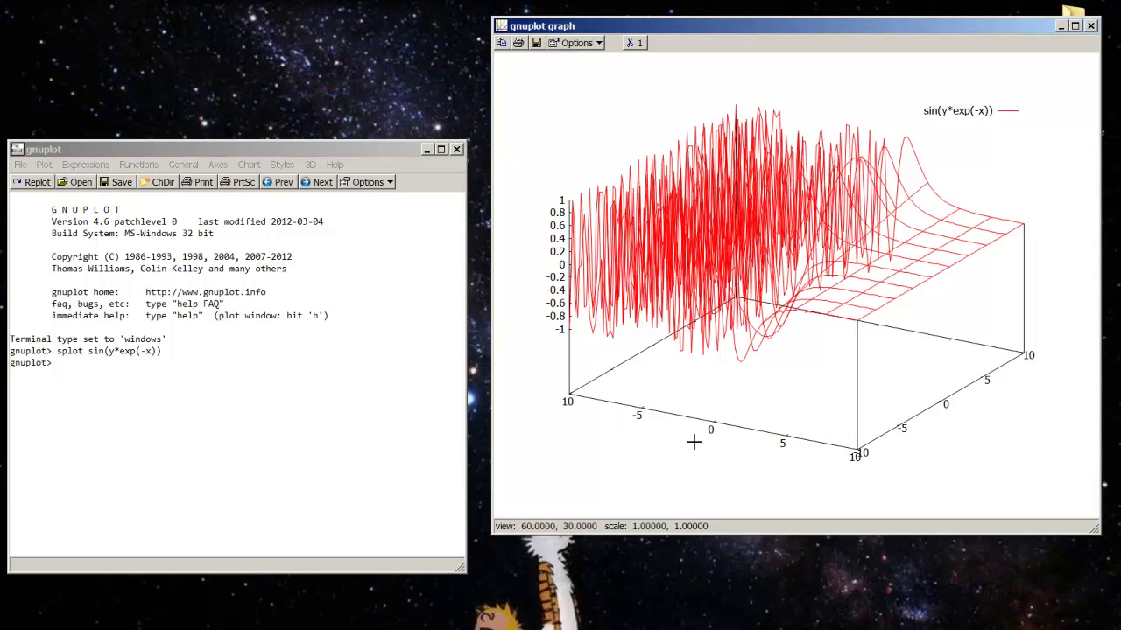
Label the axes with set xlabel "x", set ylabel "y", set zlabel "z", then replot.
click(154, 369)
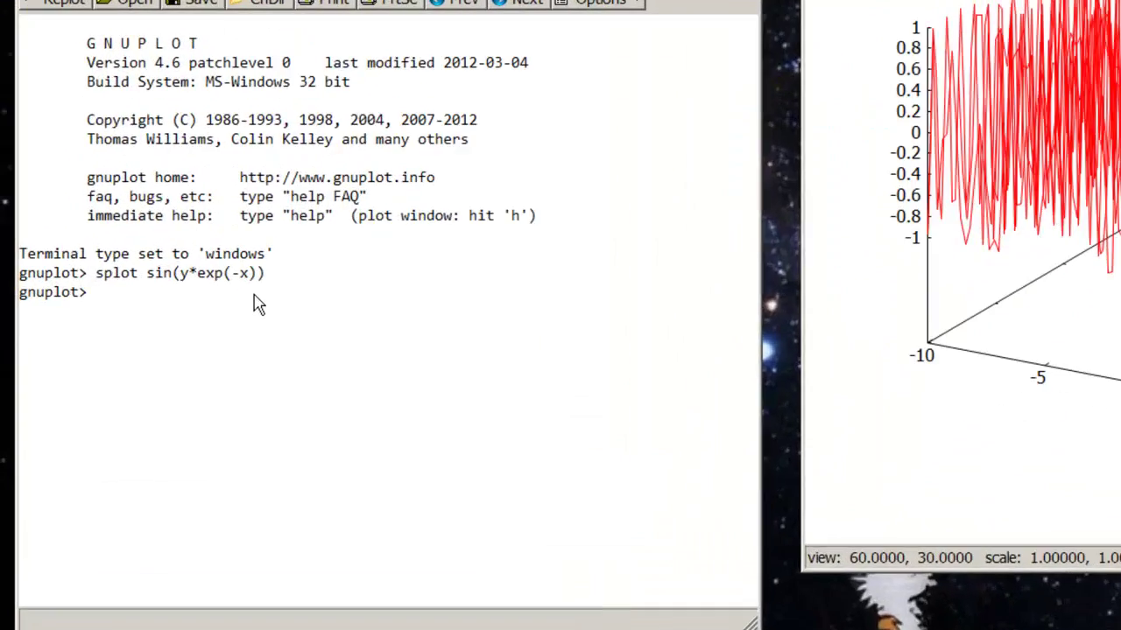
text(set xlable)
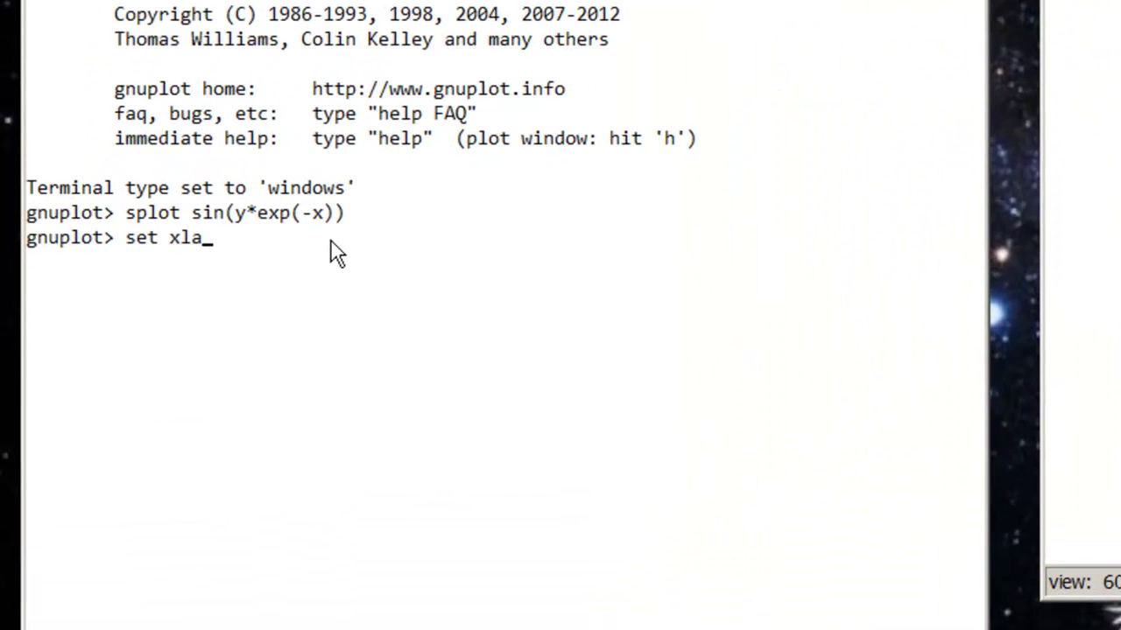
key(BackSpace)
key(BackSpace)
text(el "x")
key(Return)
text(set yl)
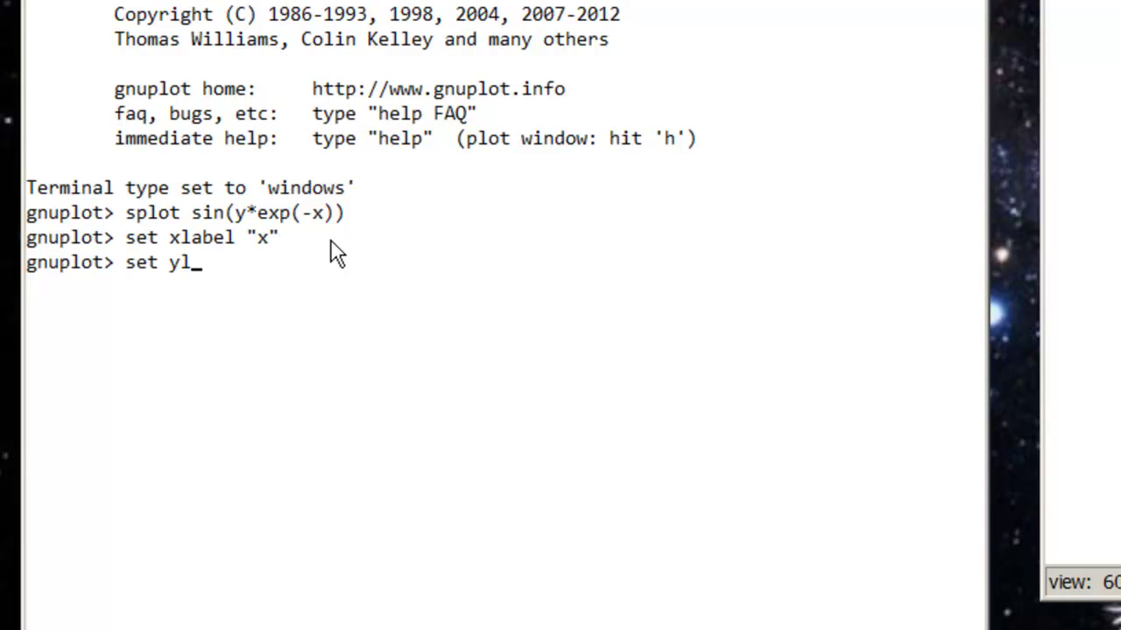
text(abel)
key(BackSpace)
key(BackSpace)
key(BackSpace)
text(bel "y")
key(Return)
text(set zlab)
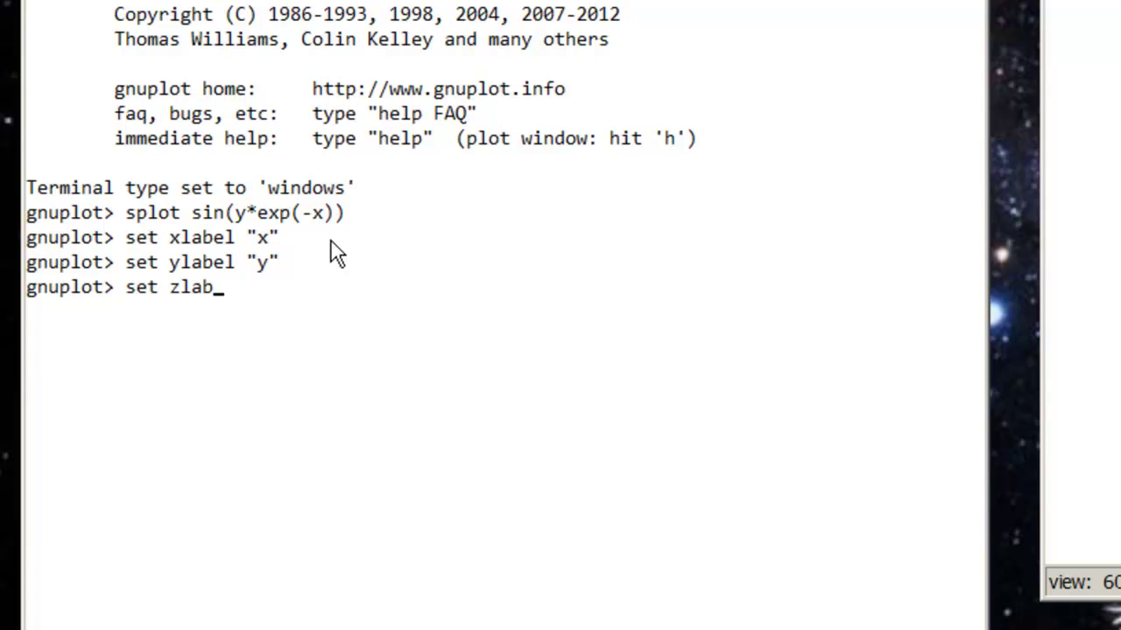
text(el "z")
key(Return)
text(replot)
key(Return)
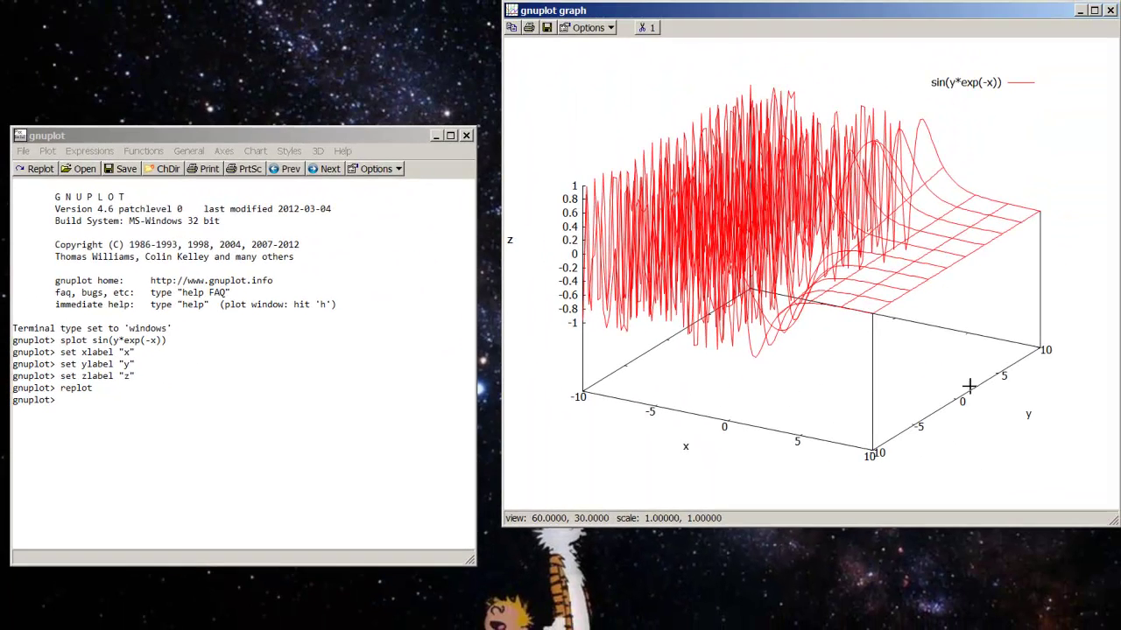
click(137, 409)
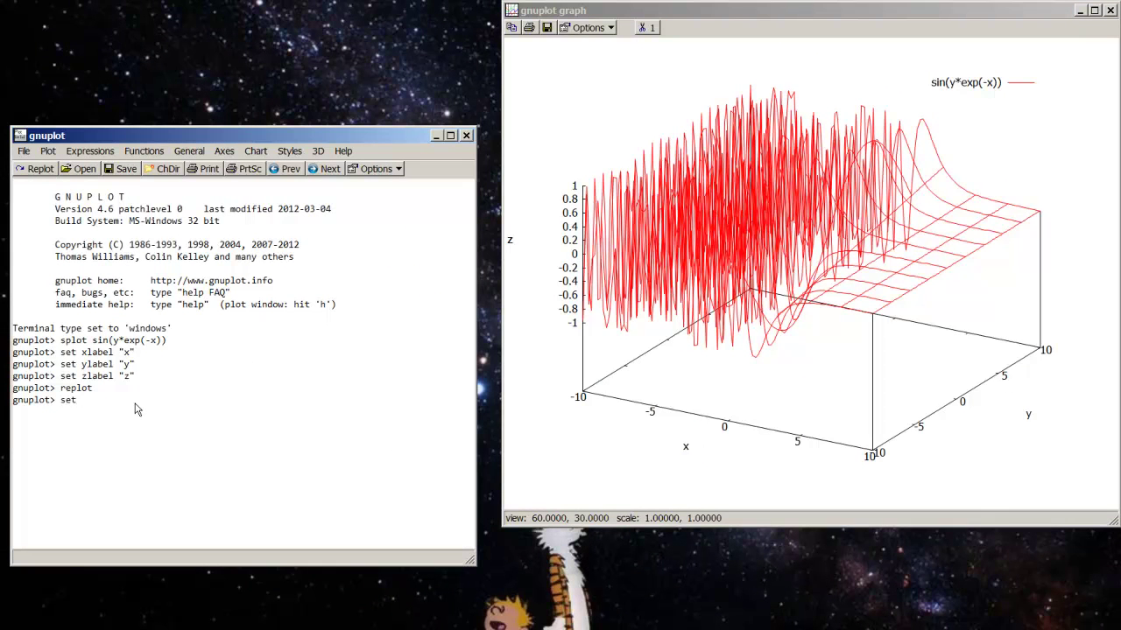
Set xrange and yrange to [-2:2] and zrange to [-1:1], then replot.
text(set xrange [)
text(-2:)
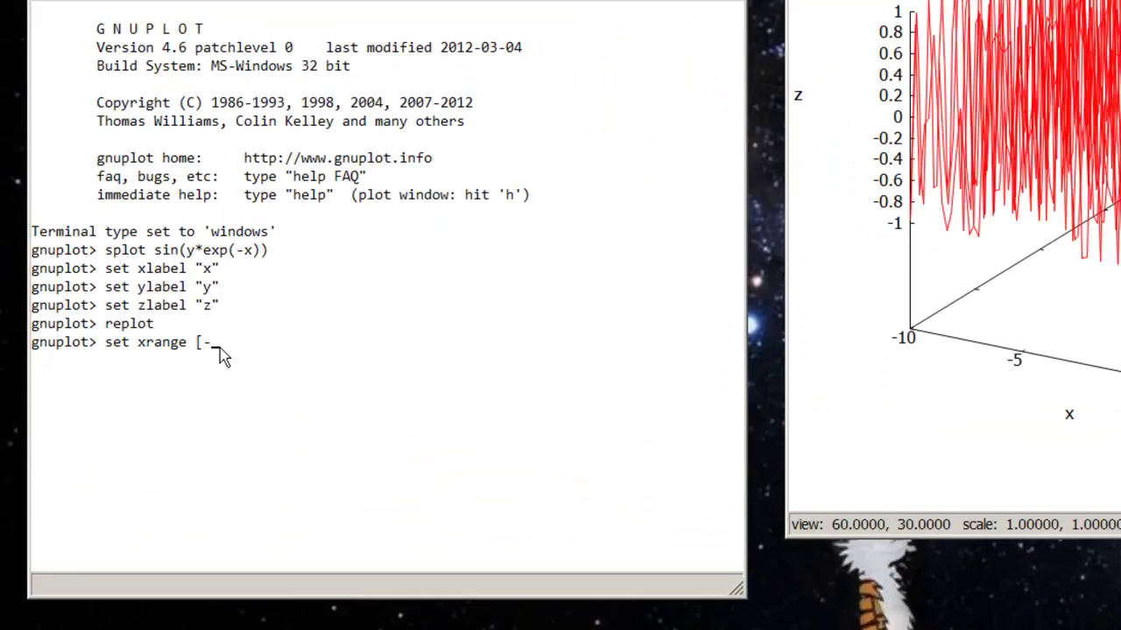
text(2])
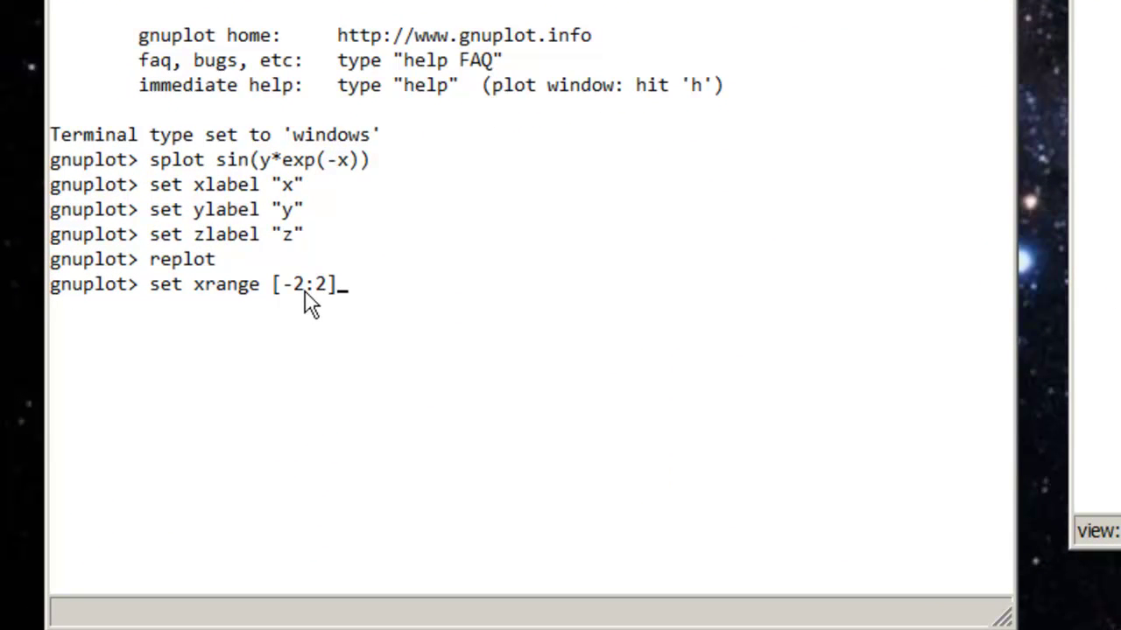
key(Return)
text(set yrange)
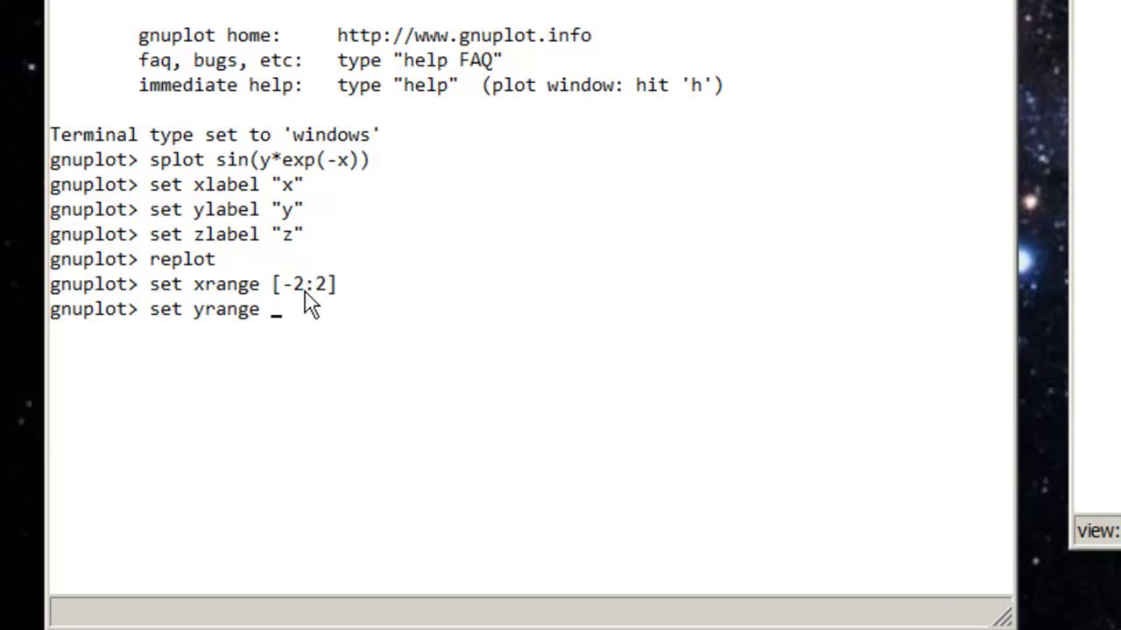
text( [-2:2])
key(Return)
text(set zra)
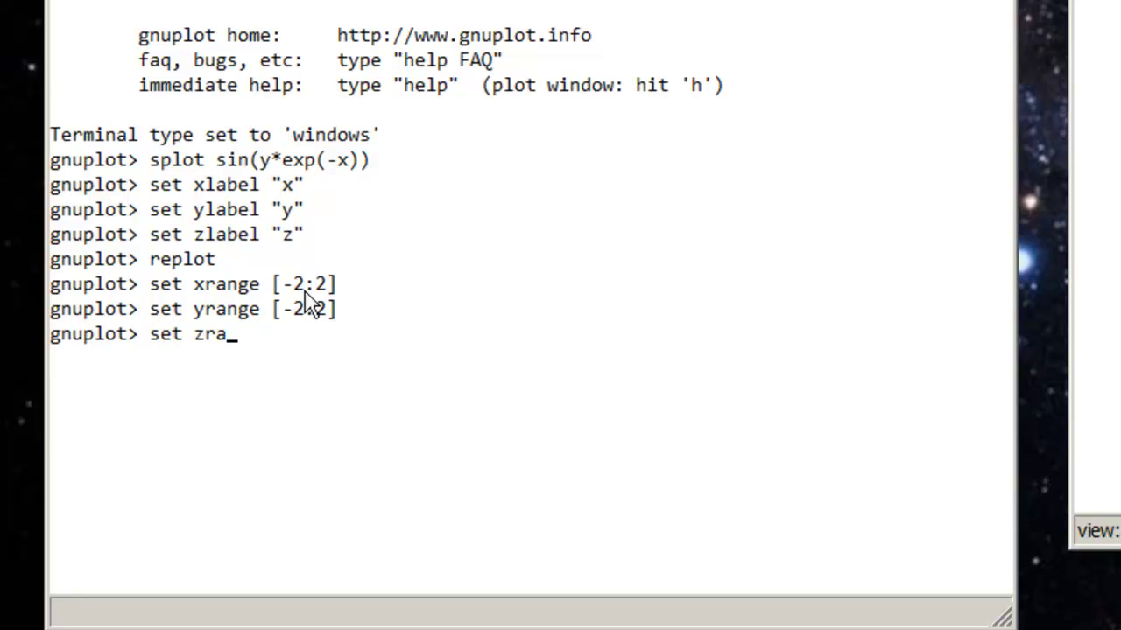
text(nge [-1:)
text(1])
key(Return)
text(repl)
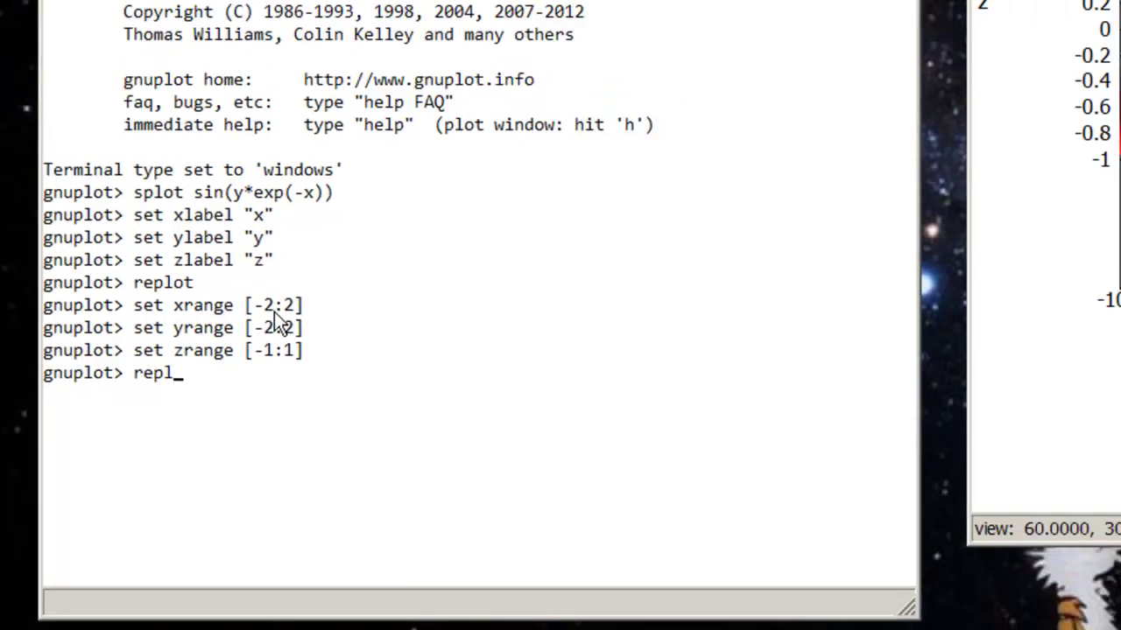
text(ot)
key(Return)
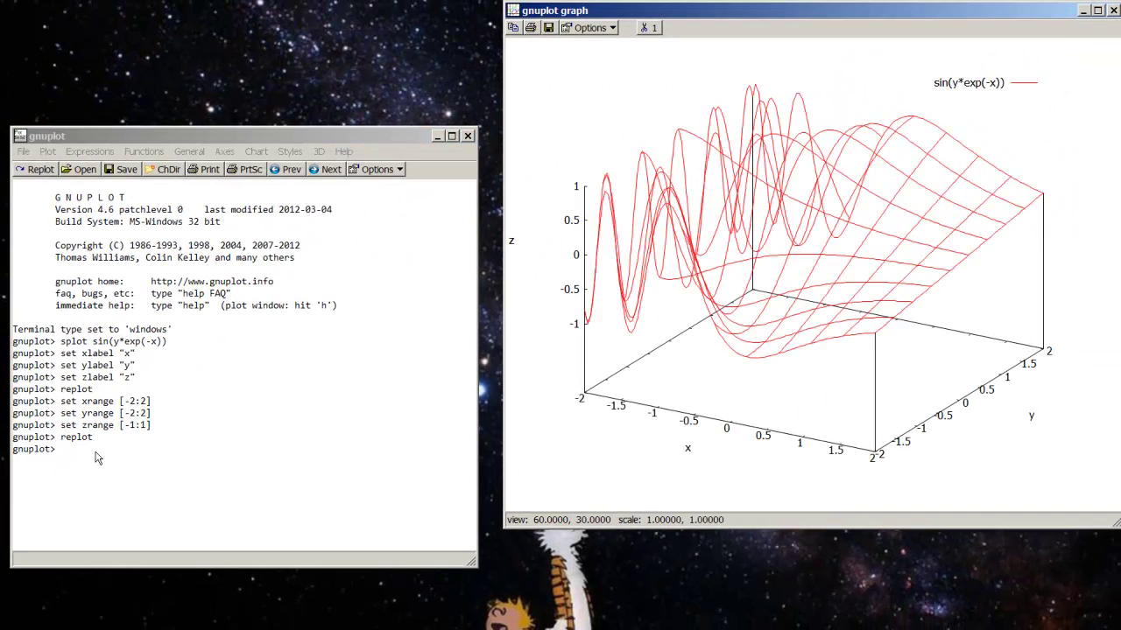
Rotate the surface, then set isosamples to 25 and replot for a denser mesh.
drag(693, 333, 753, 346)
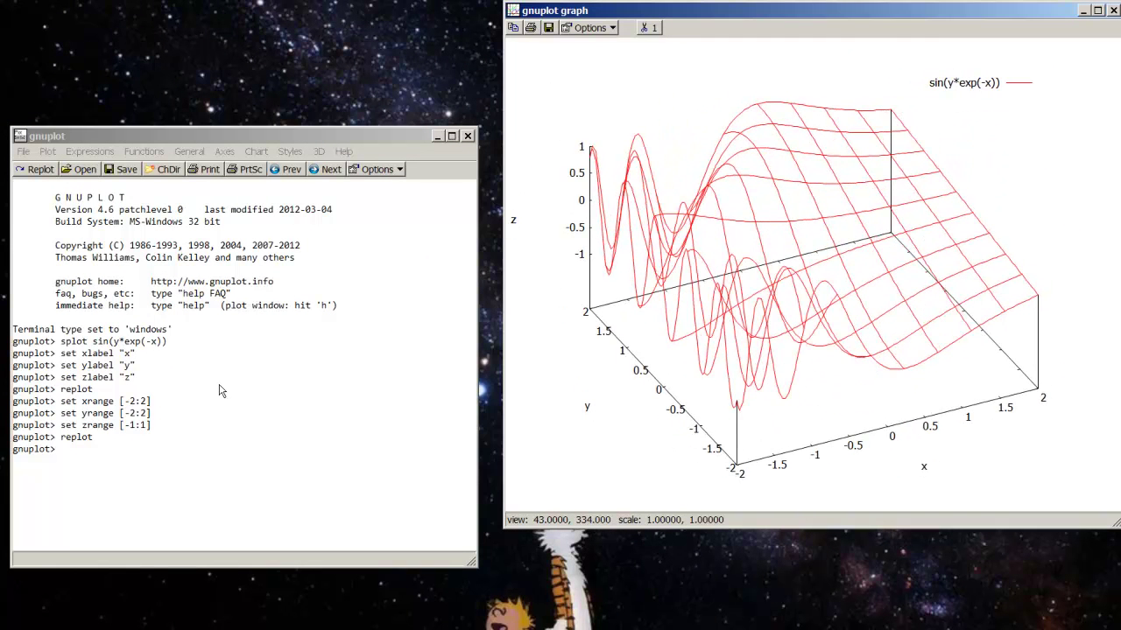
click(161, 455)
text(set isosamples)
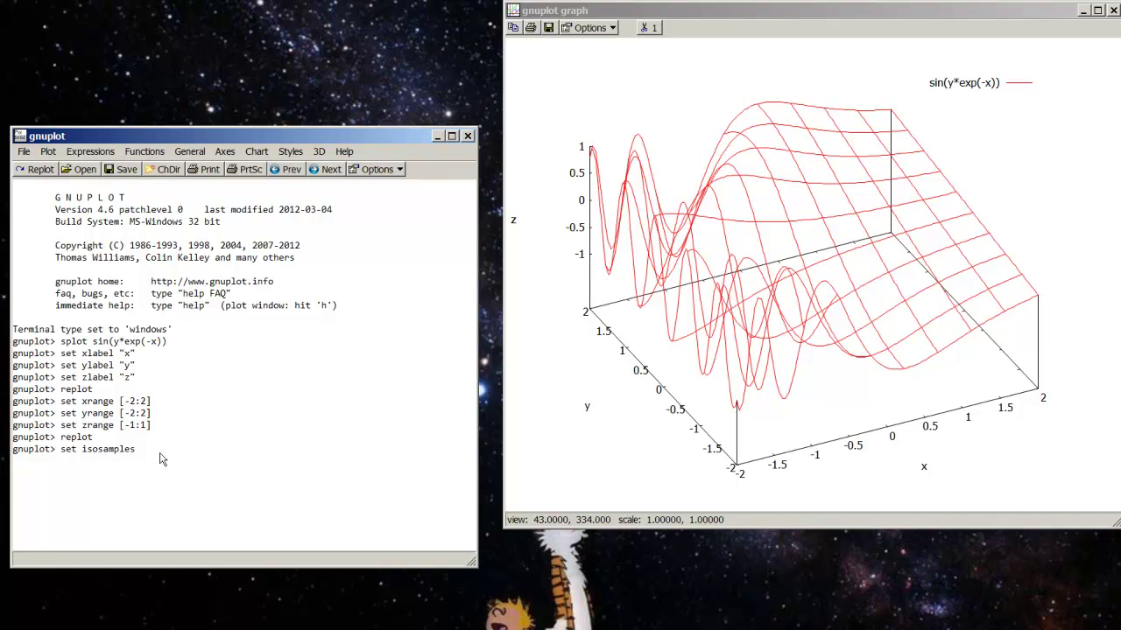
text( 25)
key(Return)
text(replot)
key(Return)
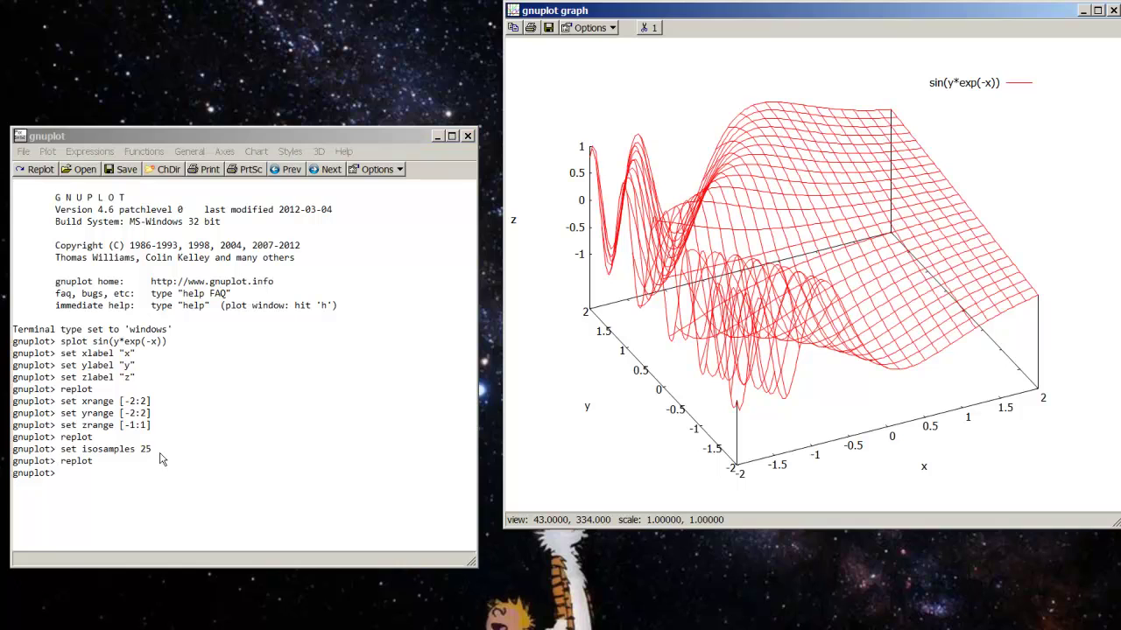
Turn on hidden-line removal with set hidden, replot, and rotate the now opaque surface.
drag(711, 331, 773, 359)
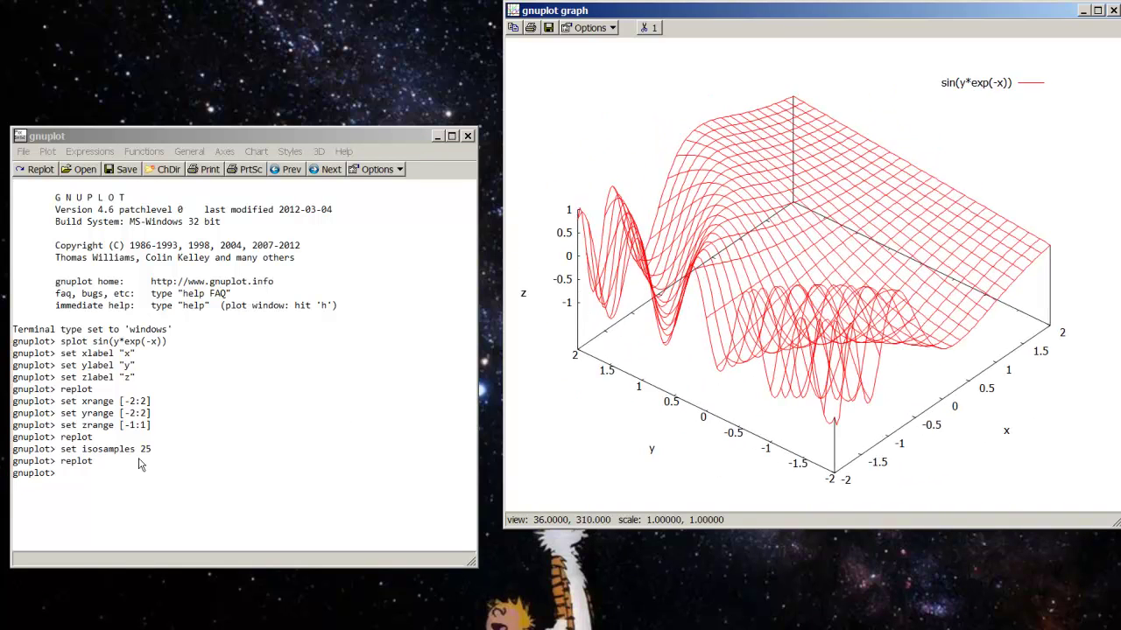
click(119, 477)
click(104, 474)
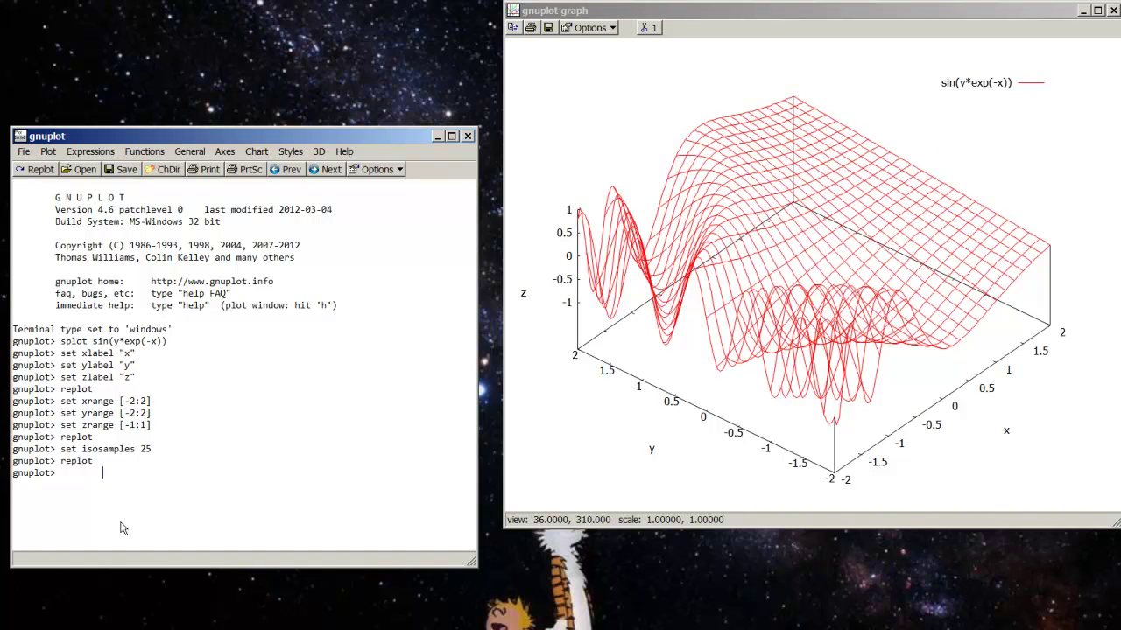
text(set hidden)
key(Return)
text(replot)
key(Return)
mouse_move(787, 359)
mouse_down()
mouse_move(808, 338)
mouse_move(751, 375)
mouse_move(791, 338)
mouse_move(768, 350)
mouse_up()
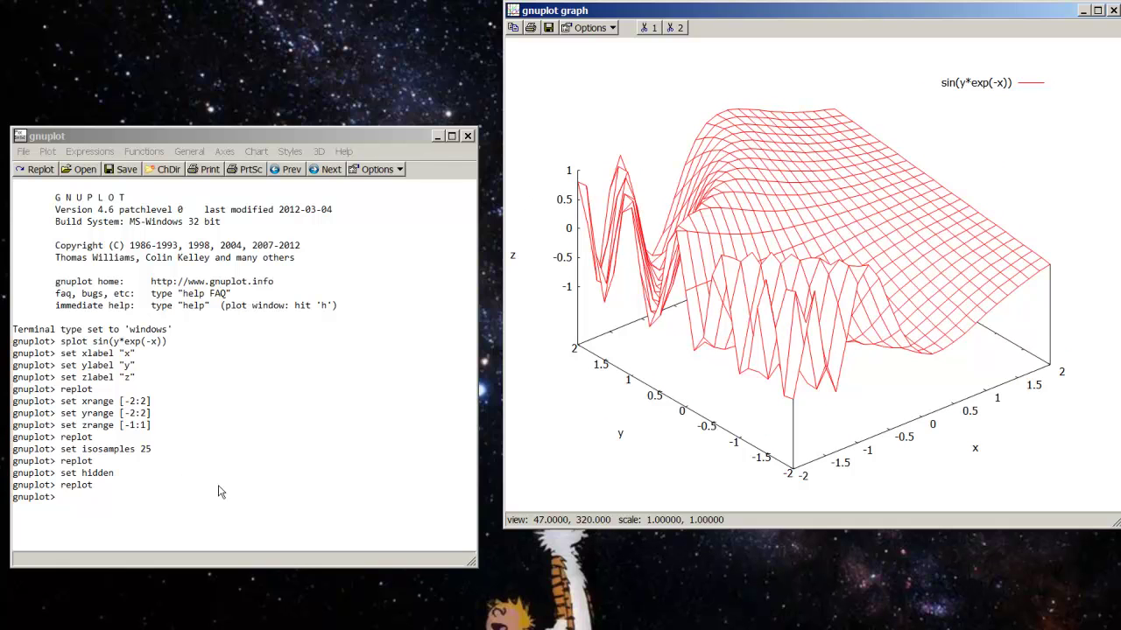
click(184, 516)
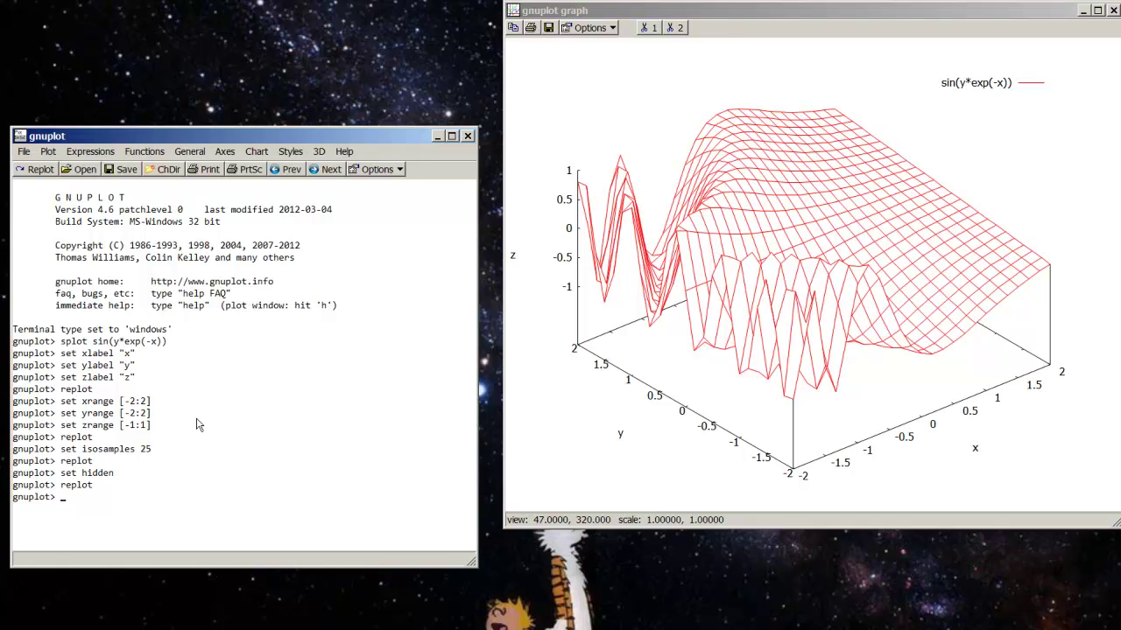
Turn on base contours with set contour base, replot, and rotate to inspect them.
text(set contour base)
key(Return)
text(replot)
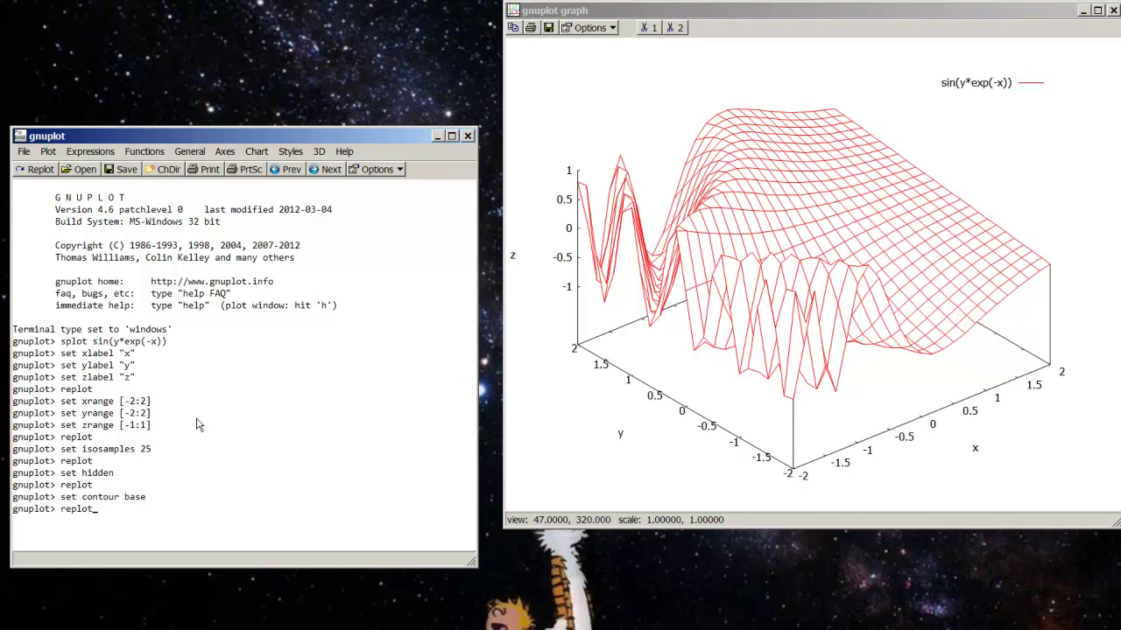
key(Return)
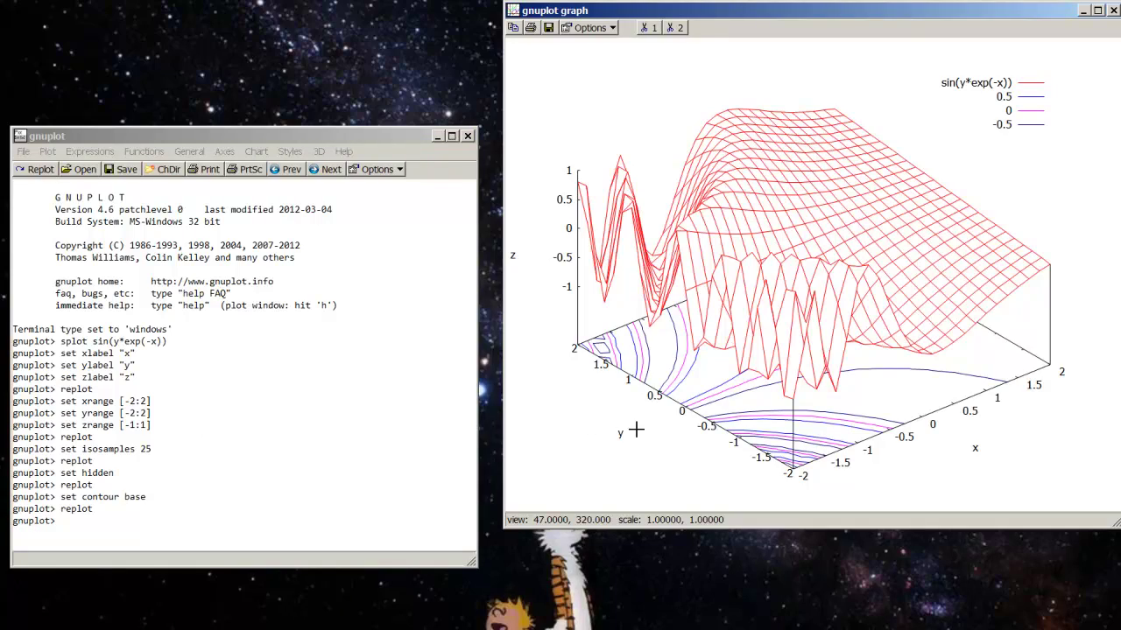
drag(734, 412, 768, 402)
click(206, 504)
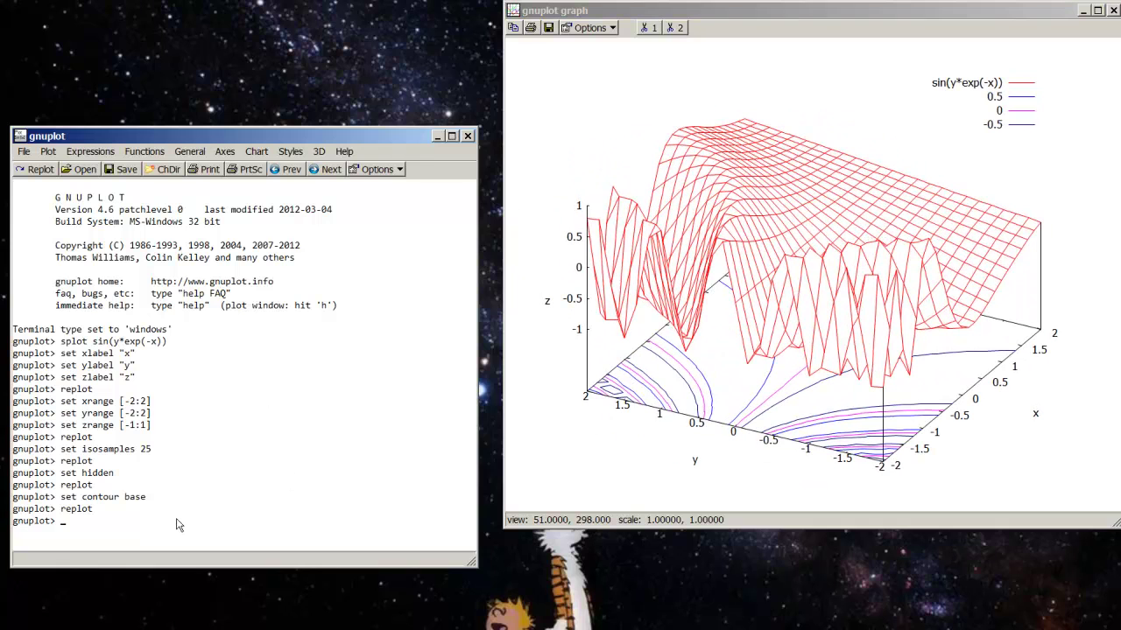
Try set contour surface, replot, and rotate to view contours drawn on the surface.
text(set contour surface)
key(Return)
text(replot)
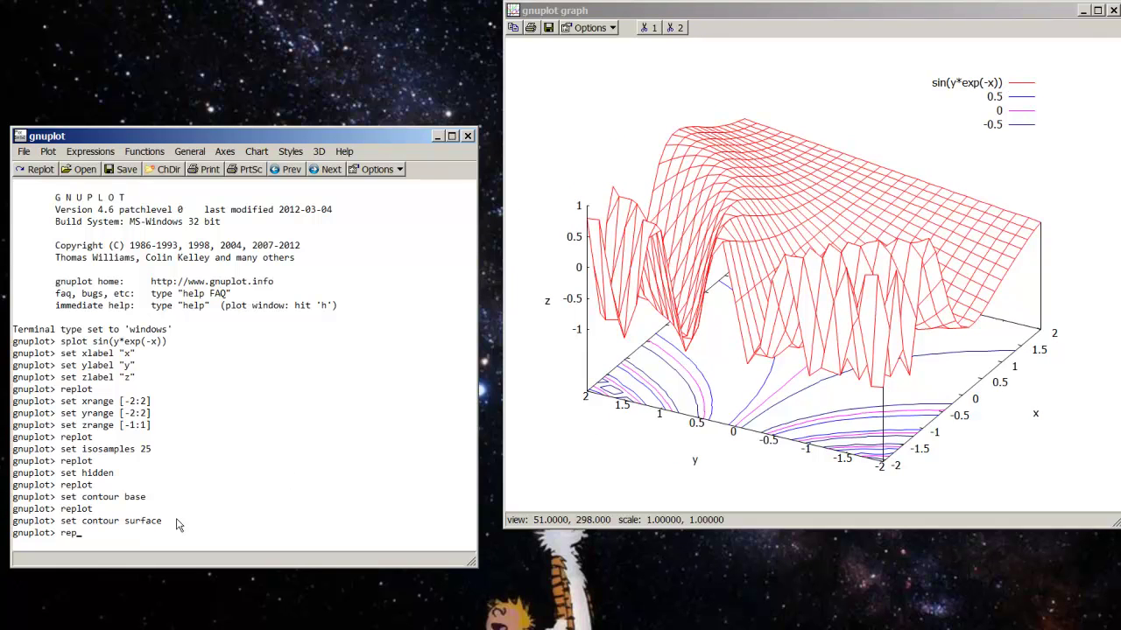
key(Return)
drag(766, 326, 699, 298)
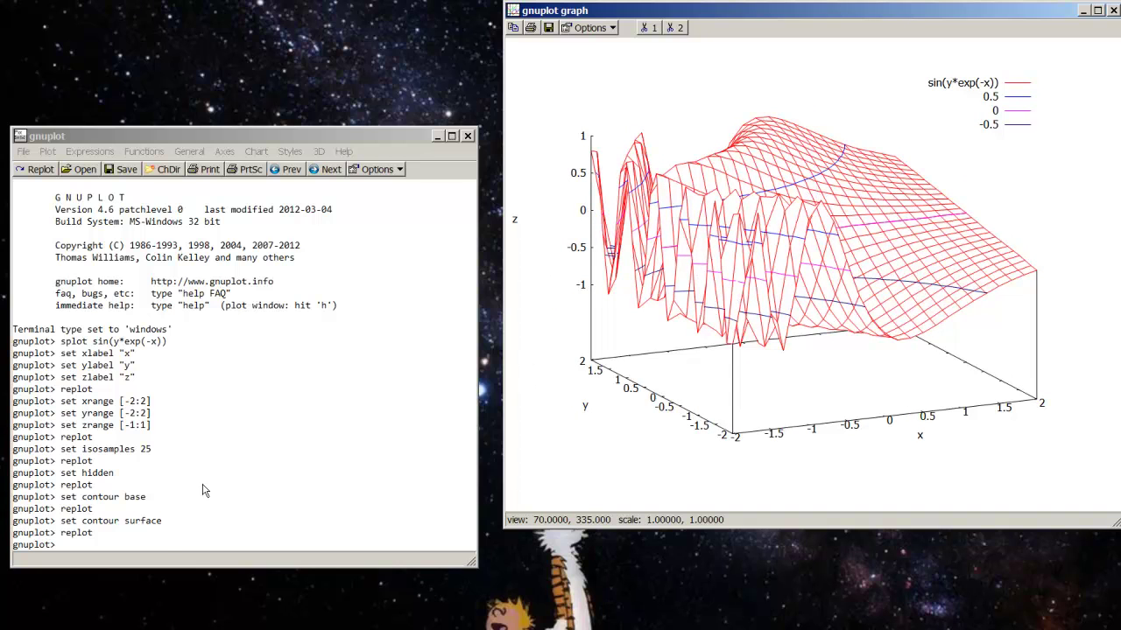
click(169, 549)
Return to set contour base, replot, and rotate to view the base contours.
text(set )
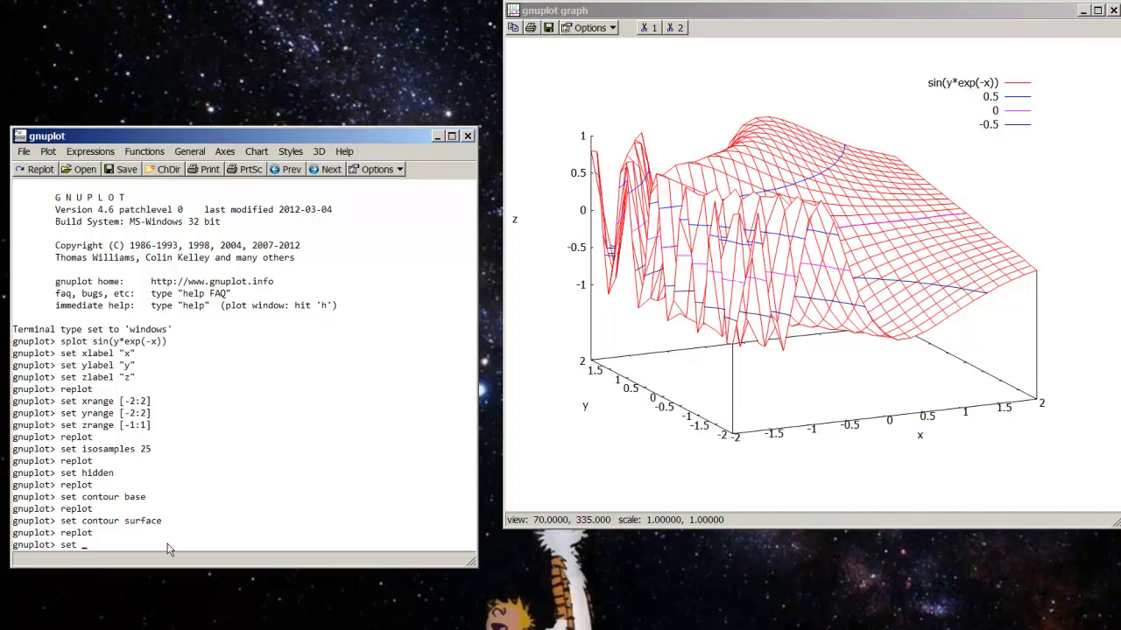
text(contour base)
key(Return)
text(rep)
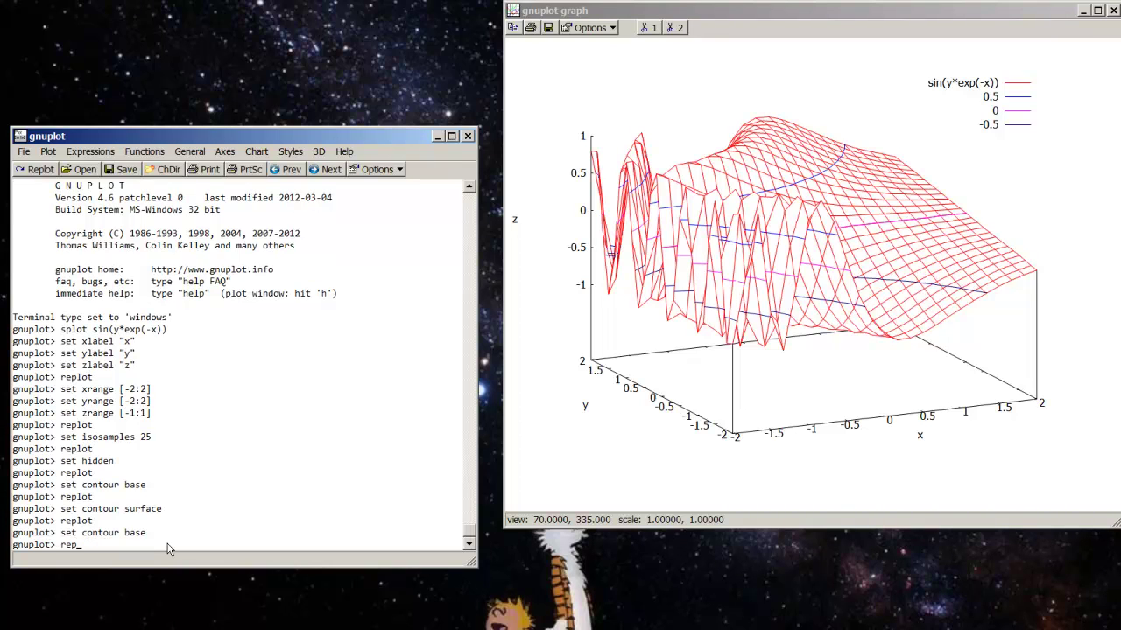
text(lot)
key(Return)
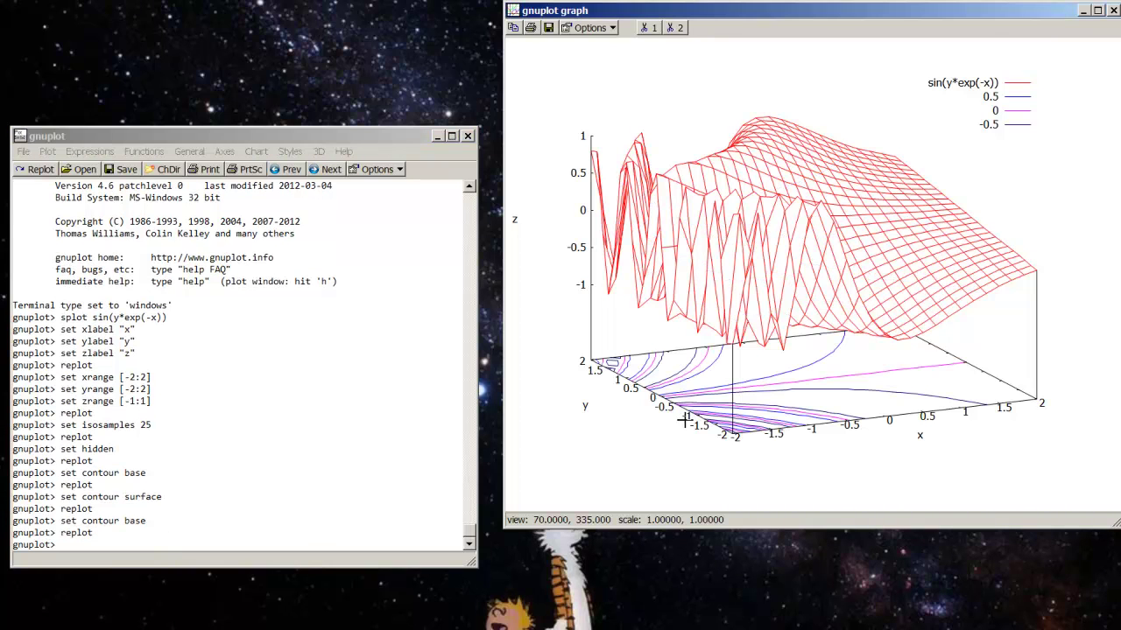
drag(694, 405, 725, 338)
Hide the surface mesh with unset surface and replot, leaving only contour lines.
click(185, 550)
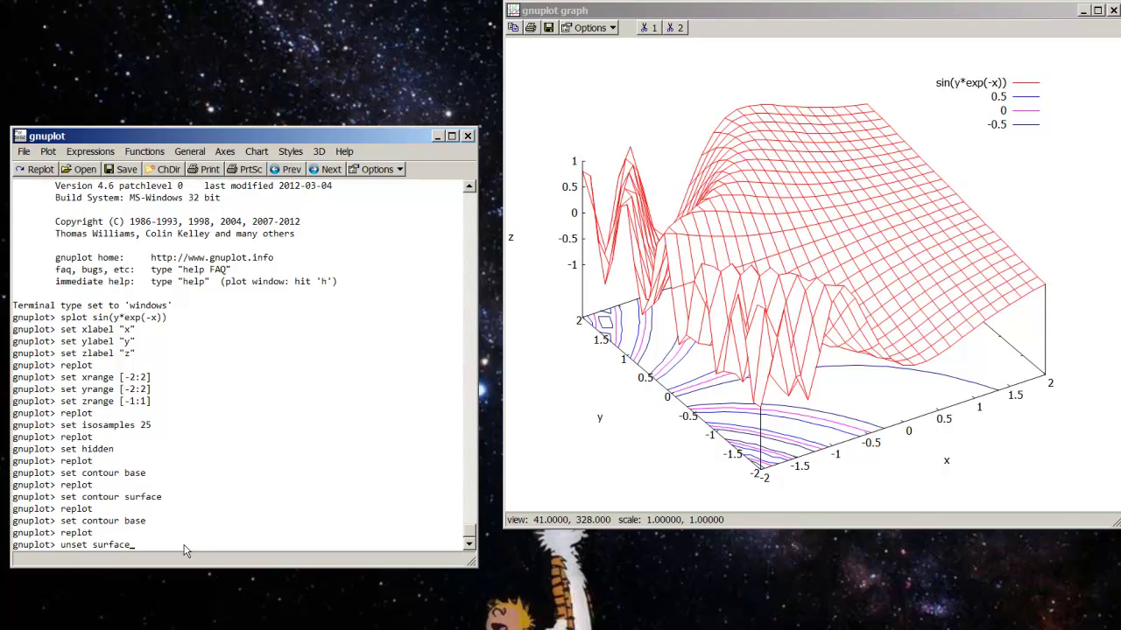
text(unset surface)
key(Return)
text(repl)
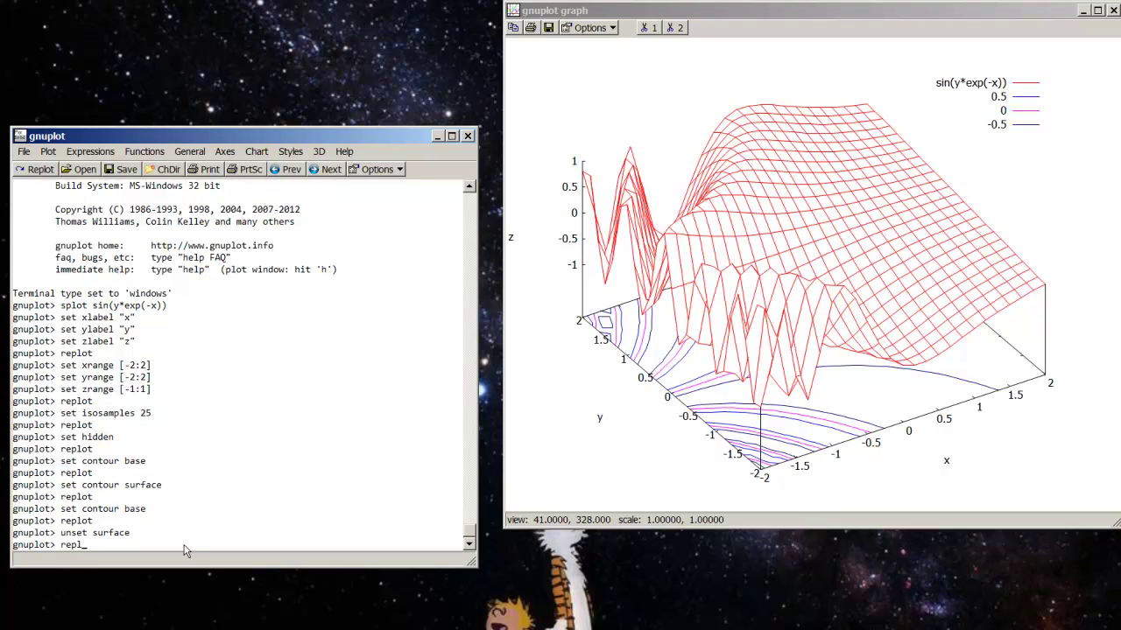
text(ot)
key(Return)
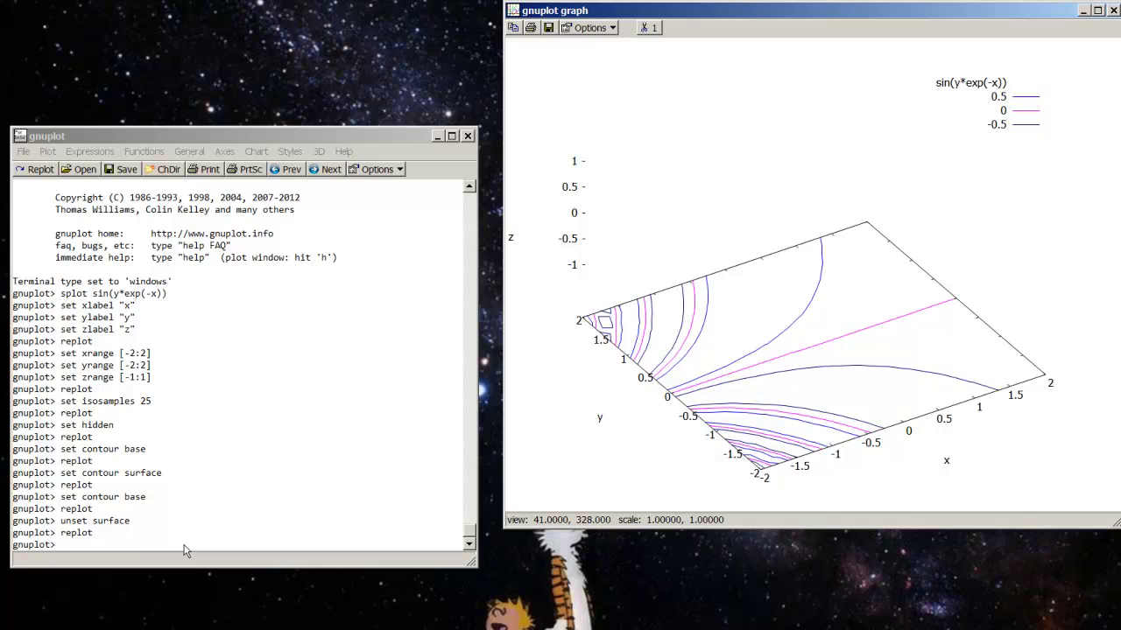
Set the view to (0,0) and replot to see the contours from directly above.
click(186, 551)
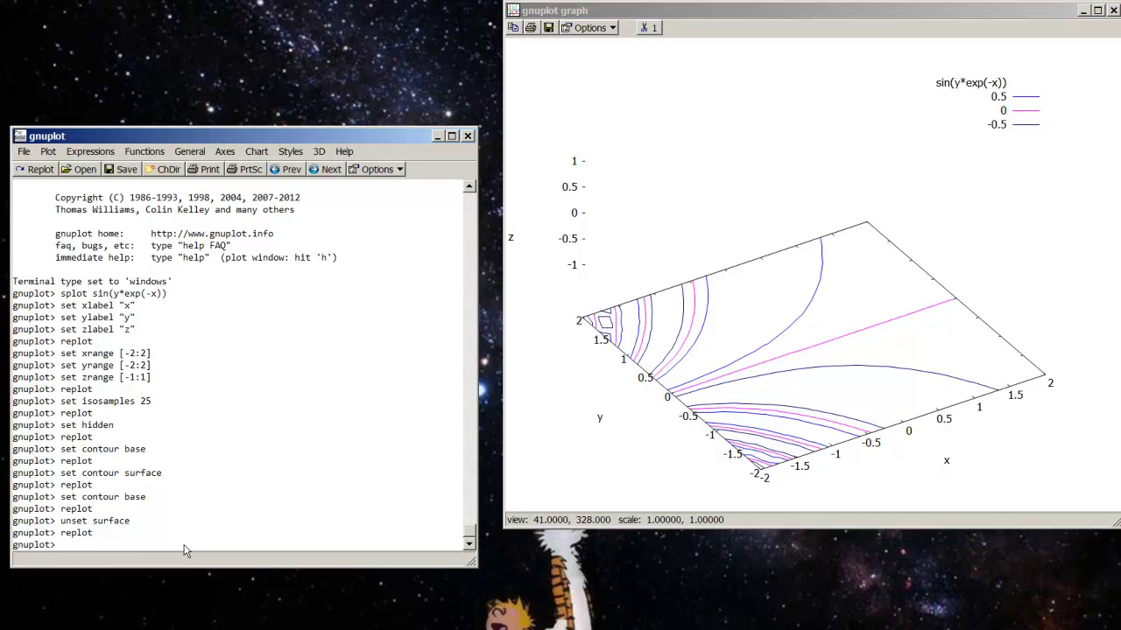
text(set view (0,0))
key(Return)
text(replot)
key(Return)
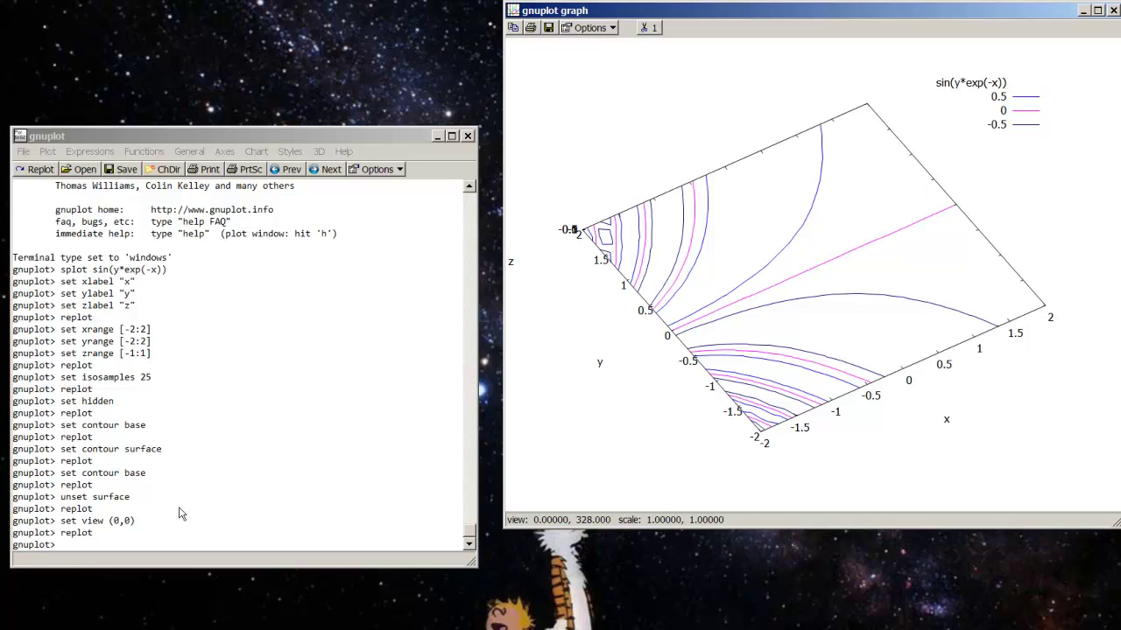
Set the number of contour levels to 50 from the 3-D plot settings and run it.
click(172, 543)
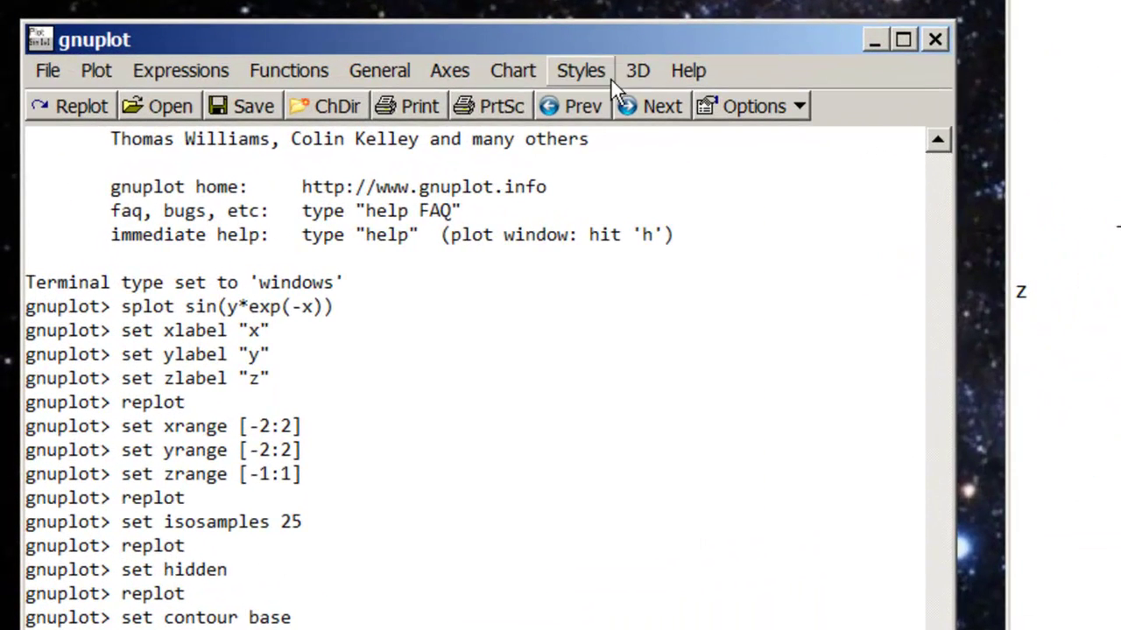
click(638, 72)
mouse_move(579, 107)
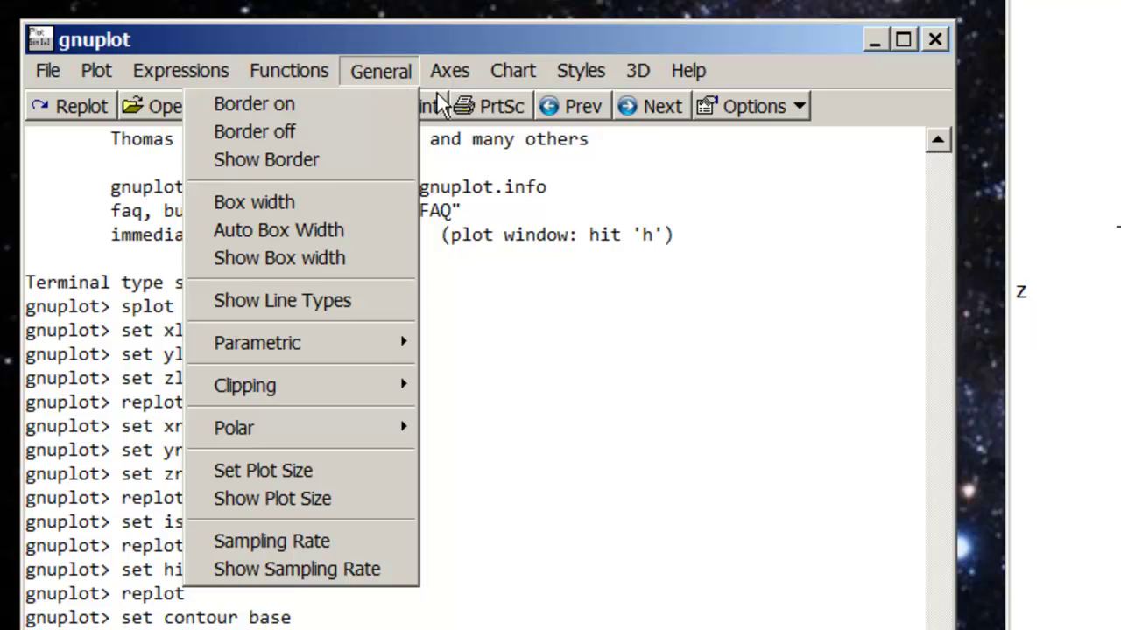
mouse_move(625, 104)
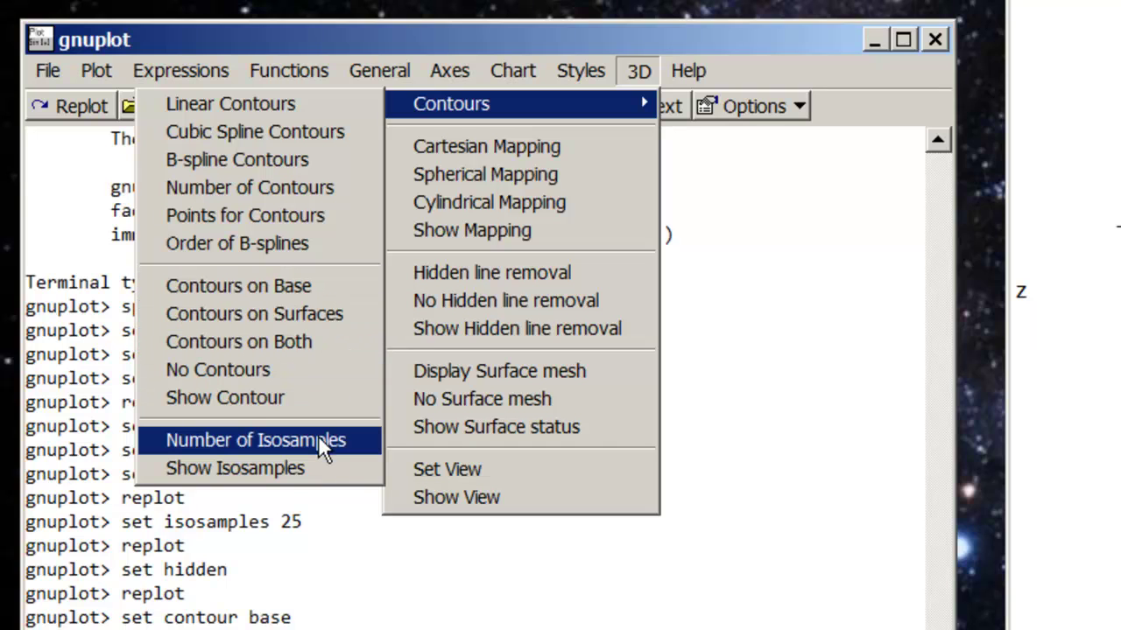
click(320, 189)
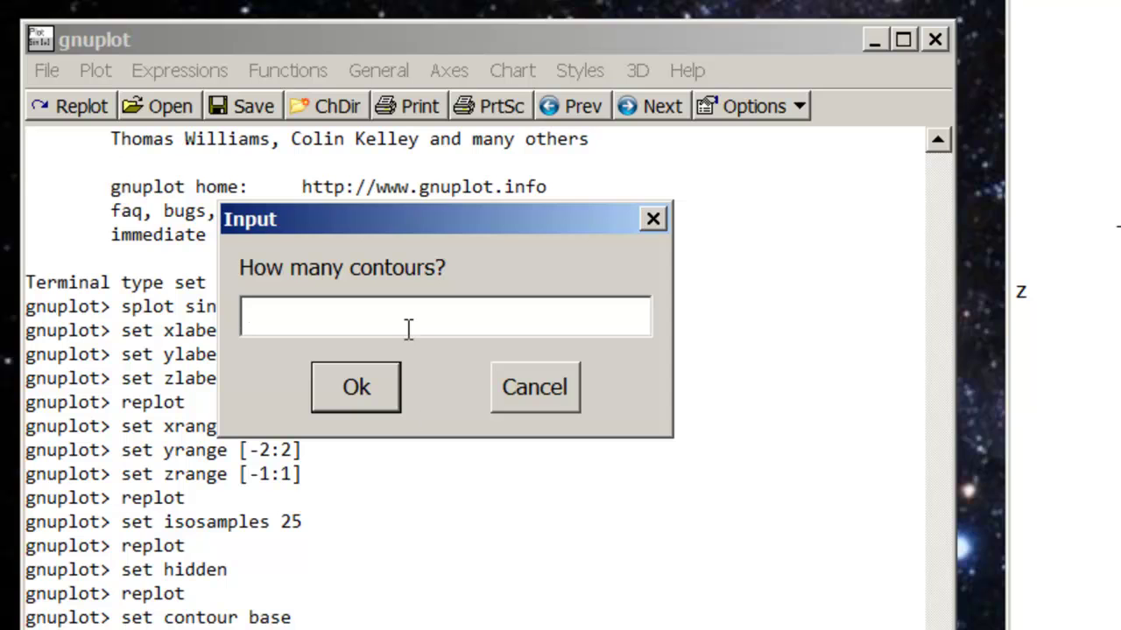
text(50)
click(383, 394)
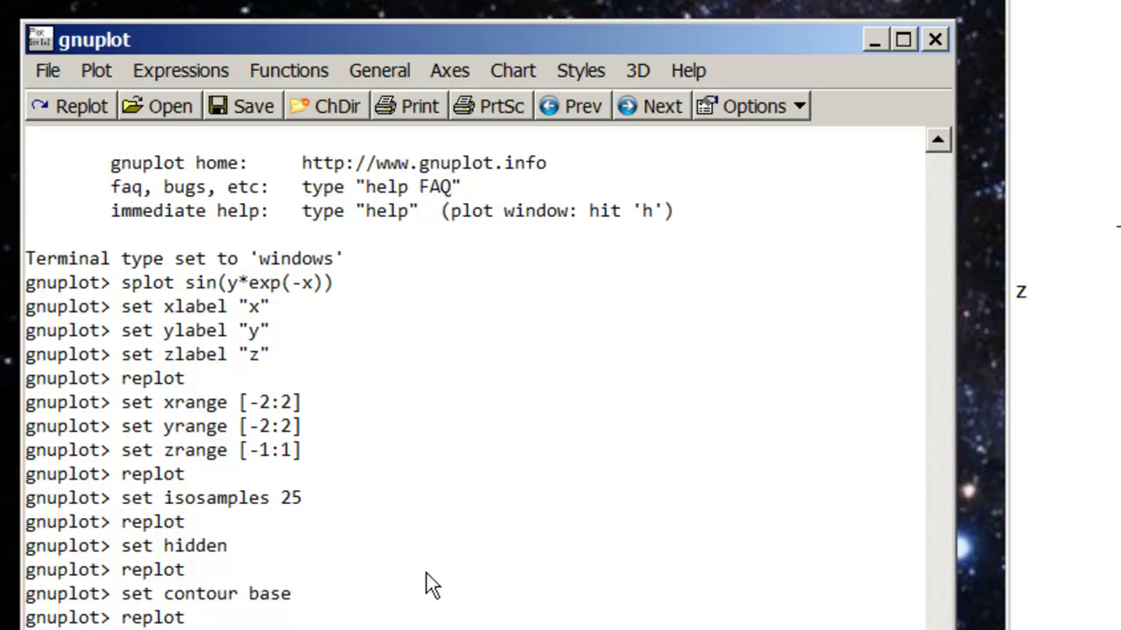
key(Return)
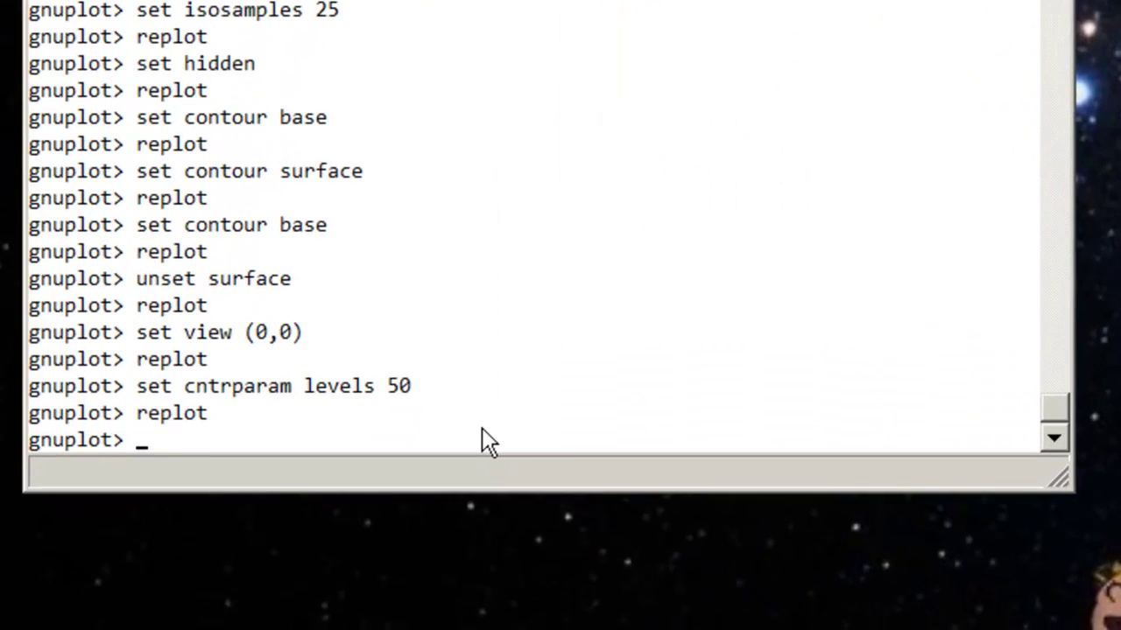
Remove the legend with unset key and replot the contour map.
text(unset key)
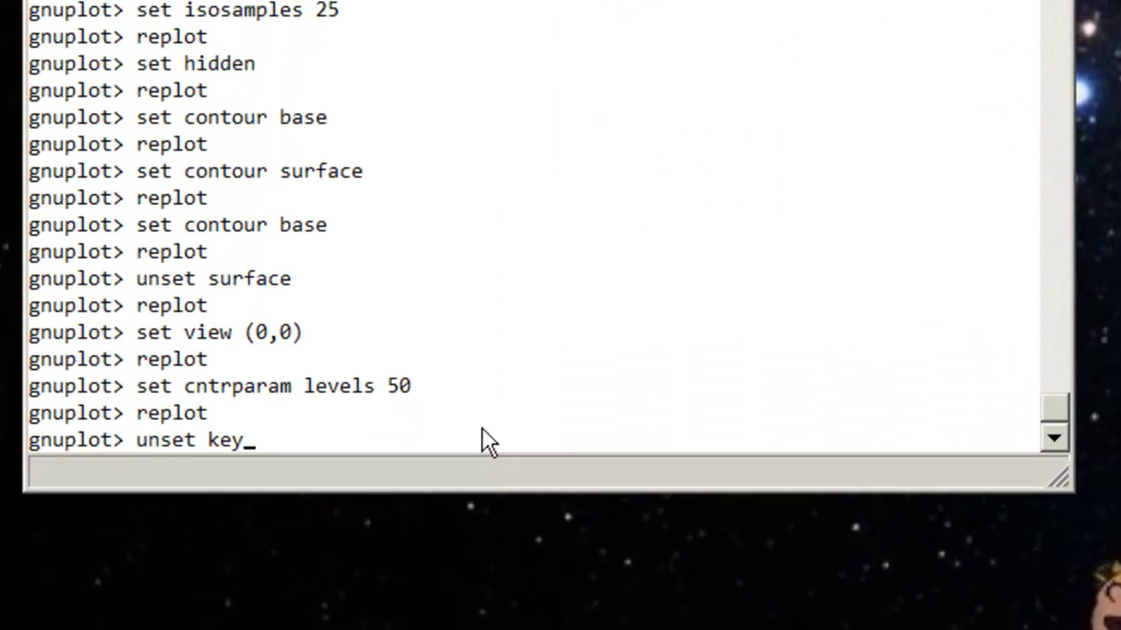
key(Return)
text(replot)
key(Return)
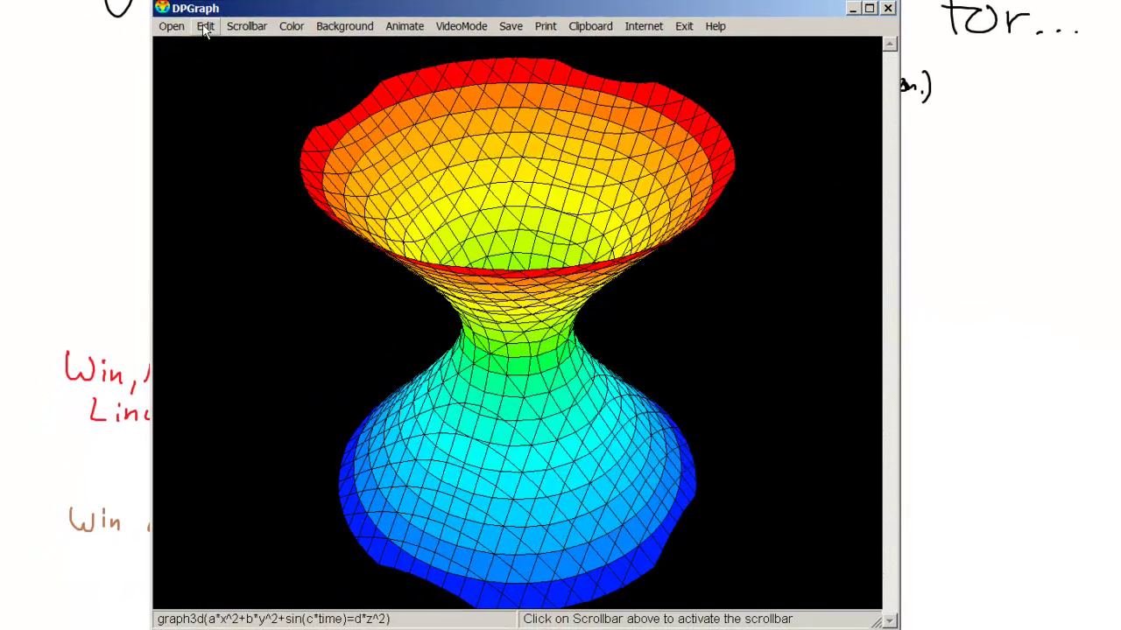
Replace the example equation with z = sin(y*e^(-x) and try plotting it.
click(175, 120)
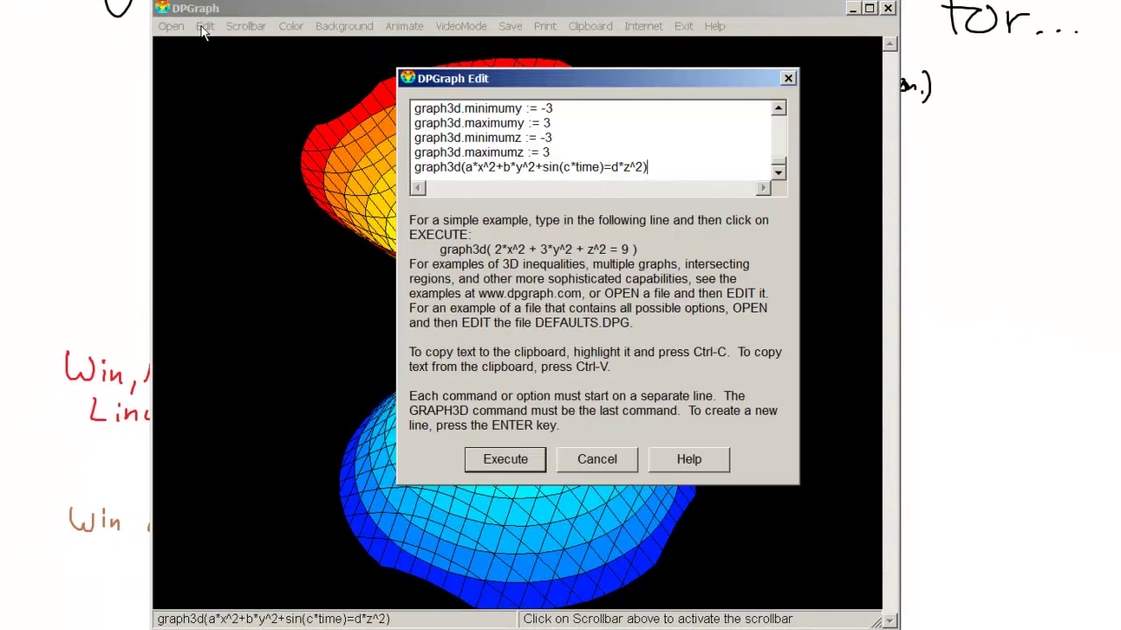
drag(465, 167, 643, 175)
key(BackSpace)
text(z )
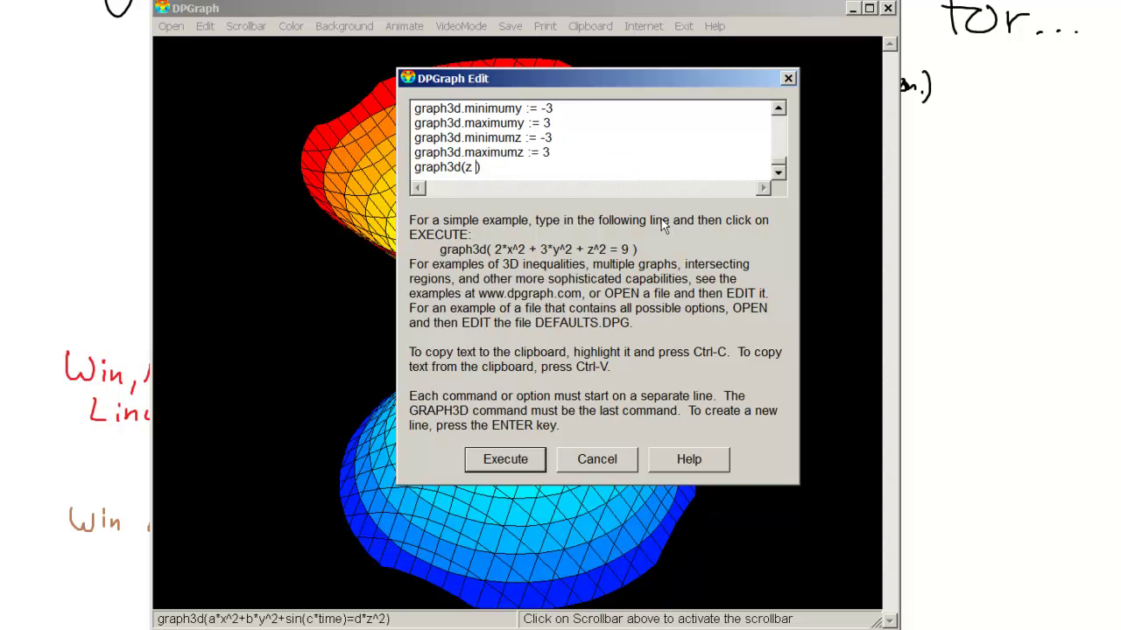
text(= sin(y*e^(-x)
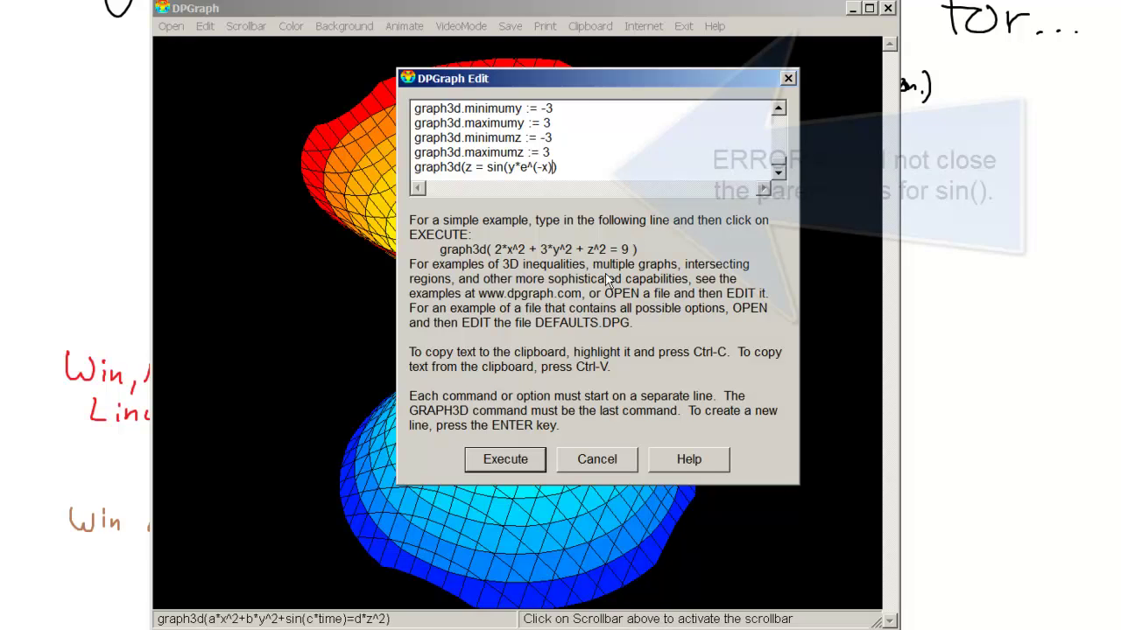
click(531, 461)
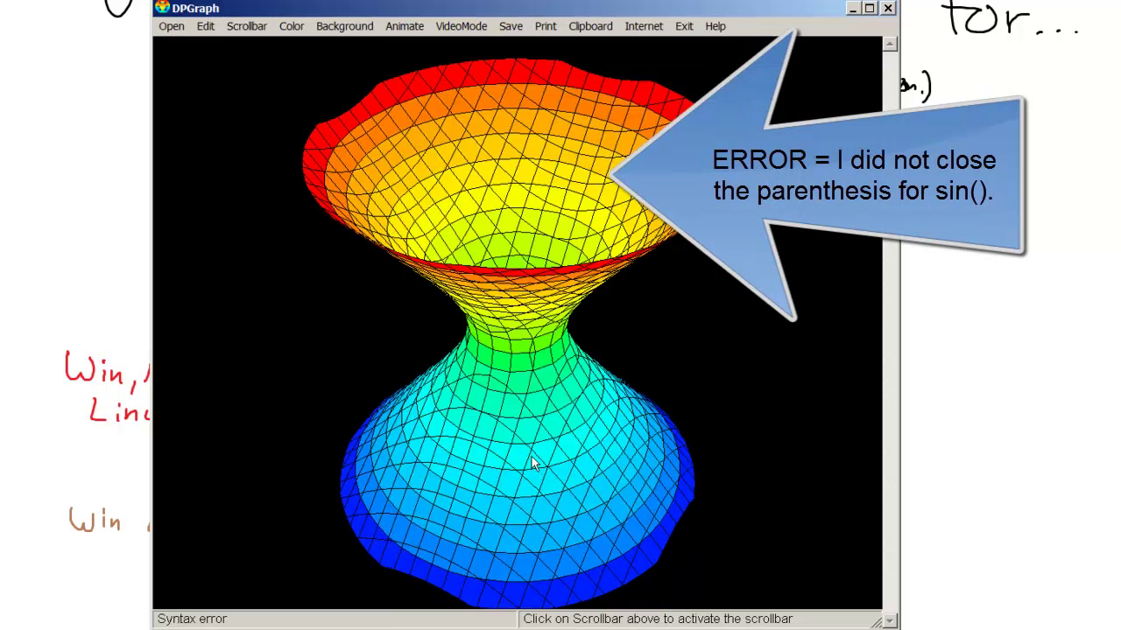
Troubleshoot the error by removing the equals sign, then the y* term, replotting each time.
click(205, 25)
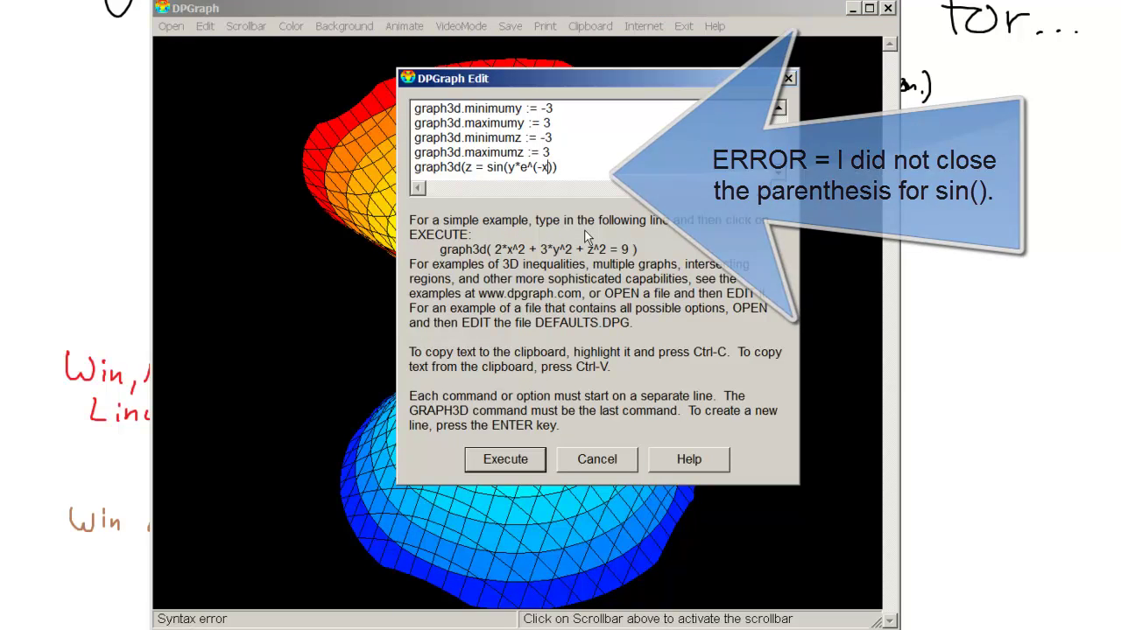
key(Left)
key(Left)
key(Left)
key(Left)
key(Left)
key(Left)
key(Left)
key(Left)
key(Left)
key(Left)
key(Left)
key(BackSpace)
key(BackSpace)
key(BackSpace)
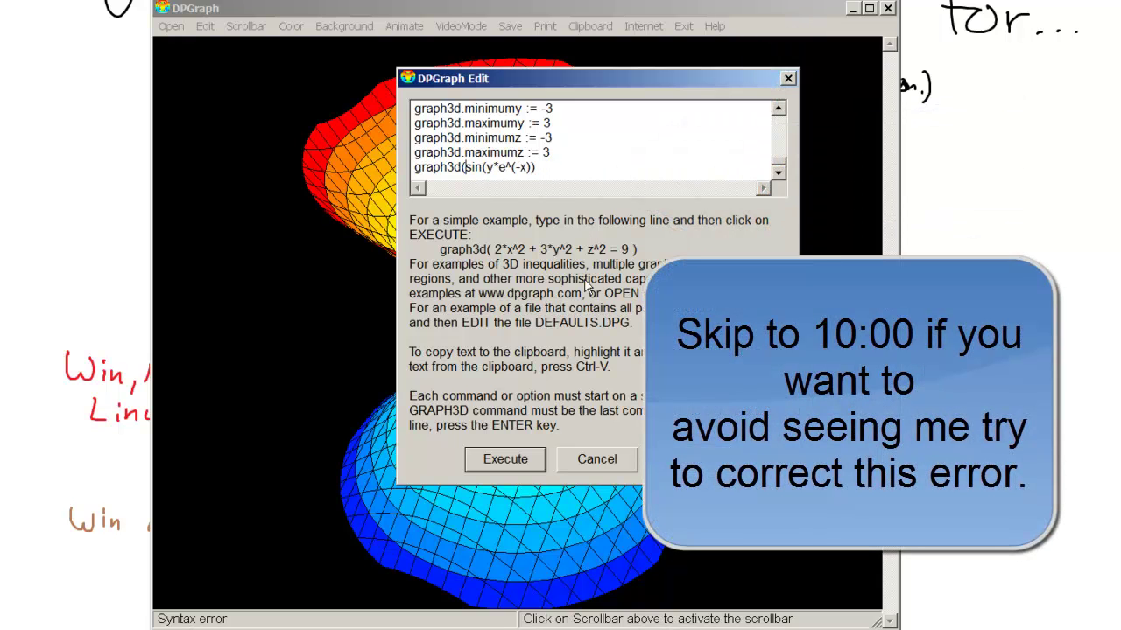
click(517, 459)
click(205, 25)
key(Left)
key(Delete)
key(Delete)
click(496, 462)
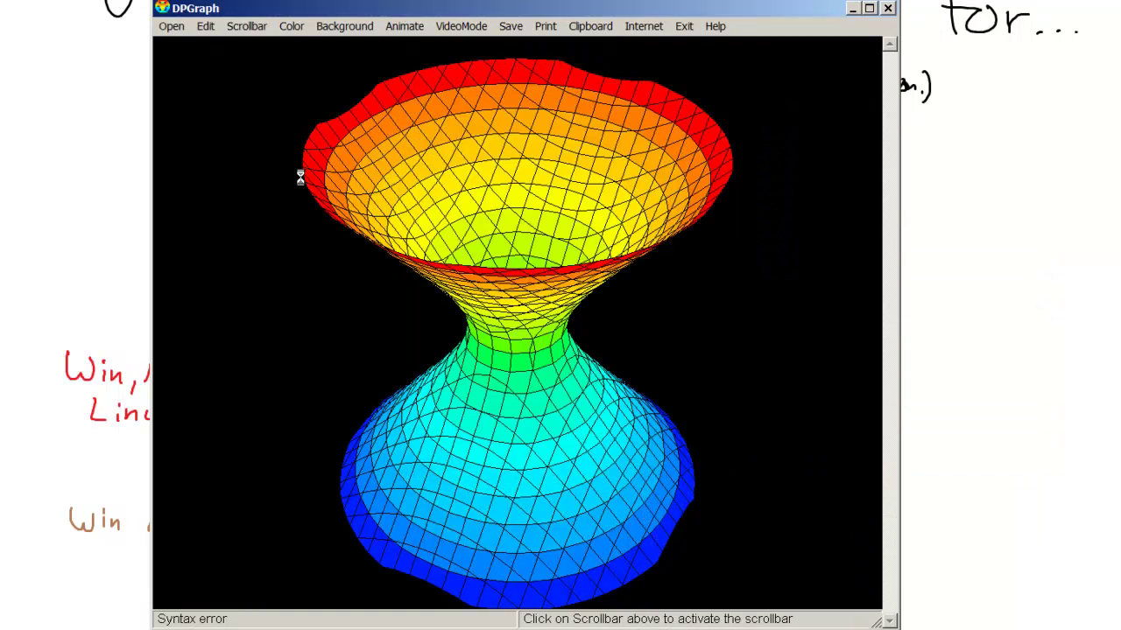
Rewrite the equation as z = e^(-x) with balanced parentheses and plot it.
click(207, 26)
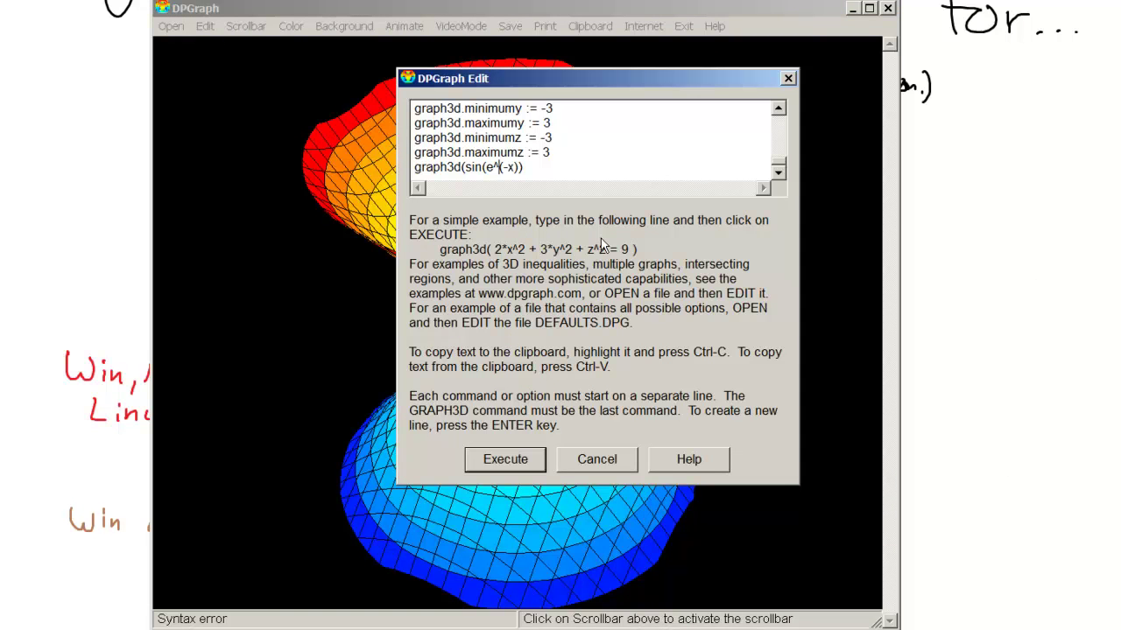
key(Right)
key(Right)
key(Right)
text())
key(Left)
key(Left)
key(Left)
key(Left)
key(Left)
key(BackSpace)
key(BackSpace)
key(BackSpace)
key(BackSpace)
text(z=)
click(505, 458)
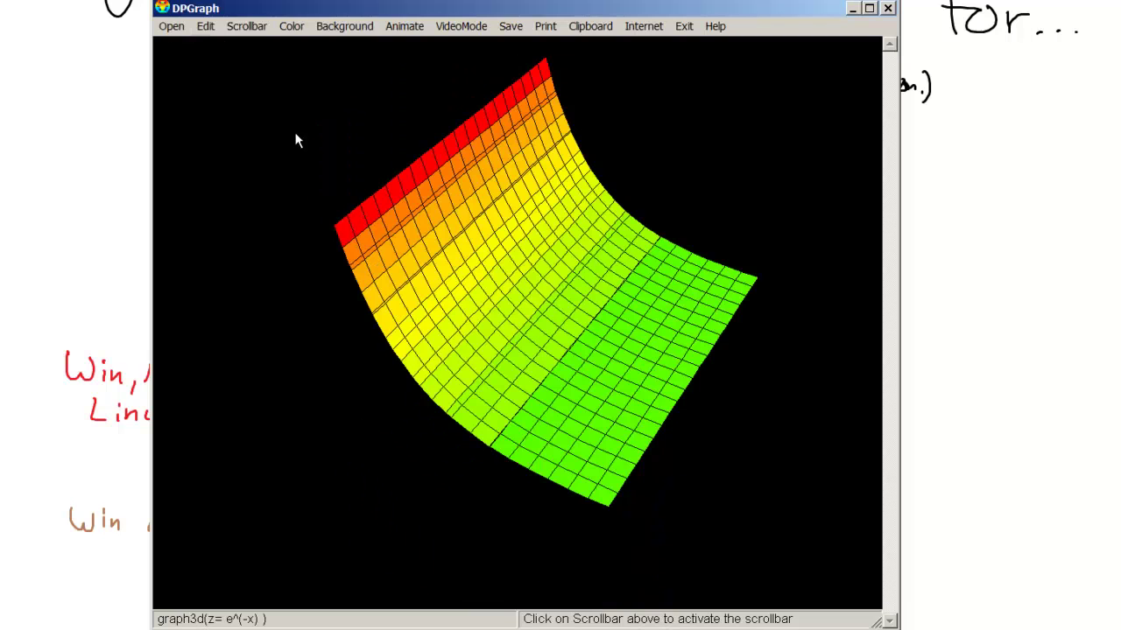
Plot z = sin(e^(-x)), then insert y* to plot z = sin(y*e^(-x)).
click(205, 27)
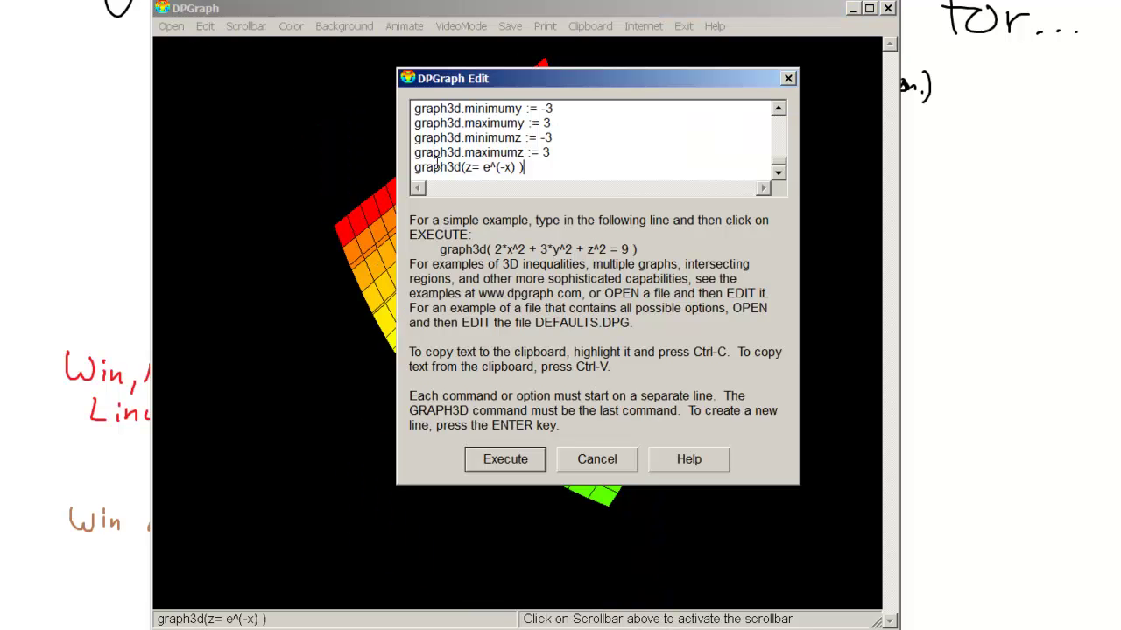
click(484, 167)
text(sin(e^(-x))
click(497, 464)
click(204, 27)
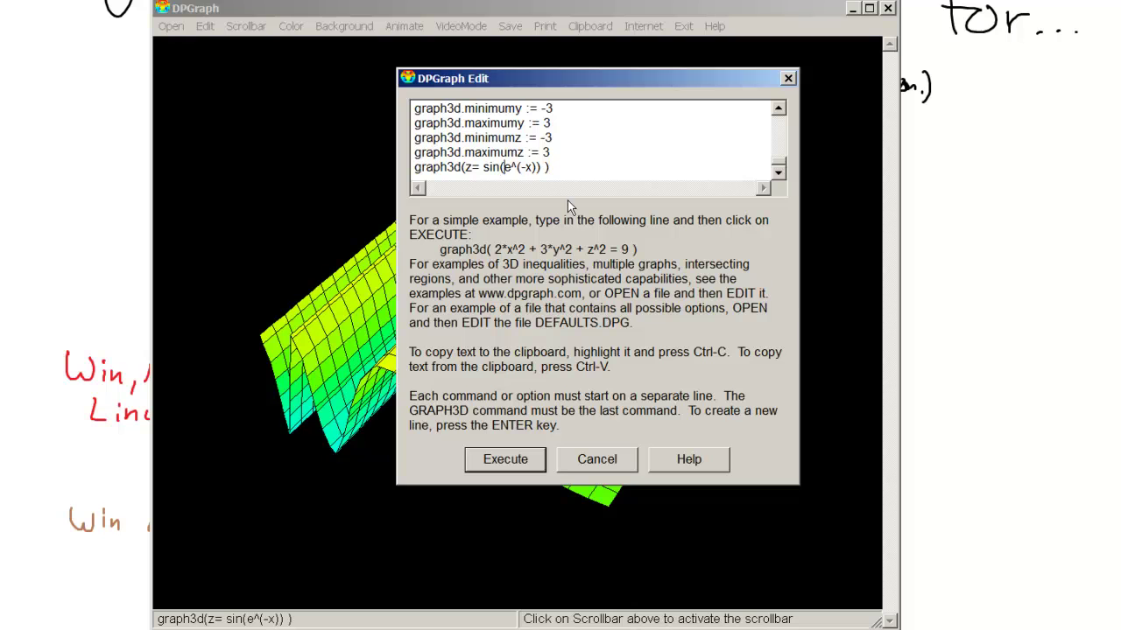
text(y*)
click(505, 459)
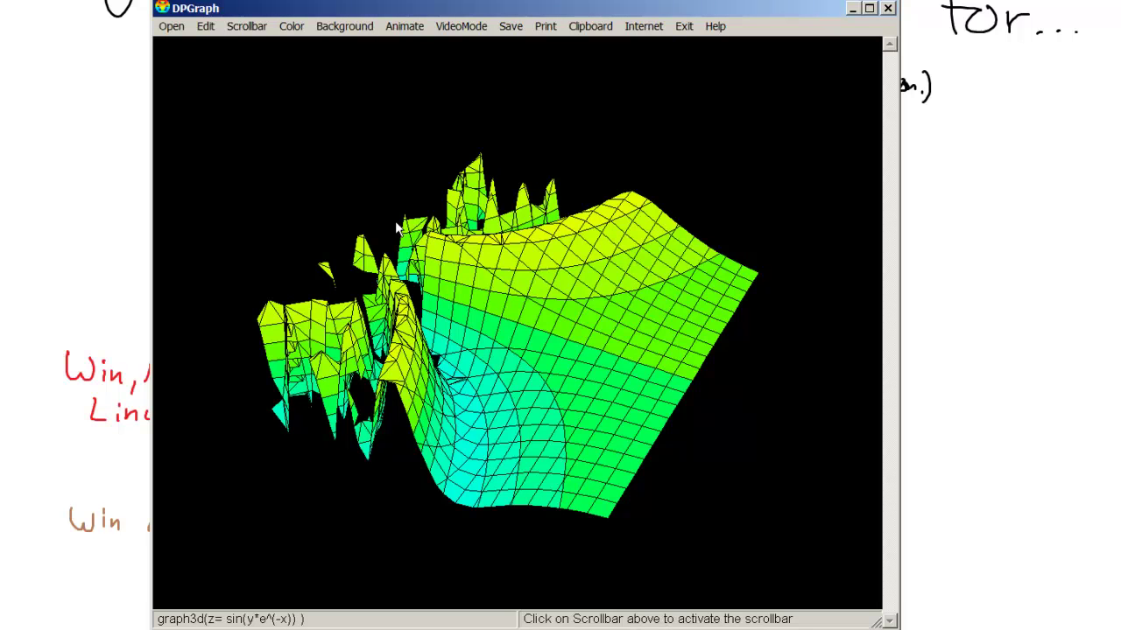
Set graph3d.box to true and raise the resolution from 21 to 50.
click(205, 26)
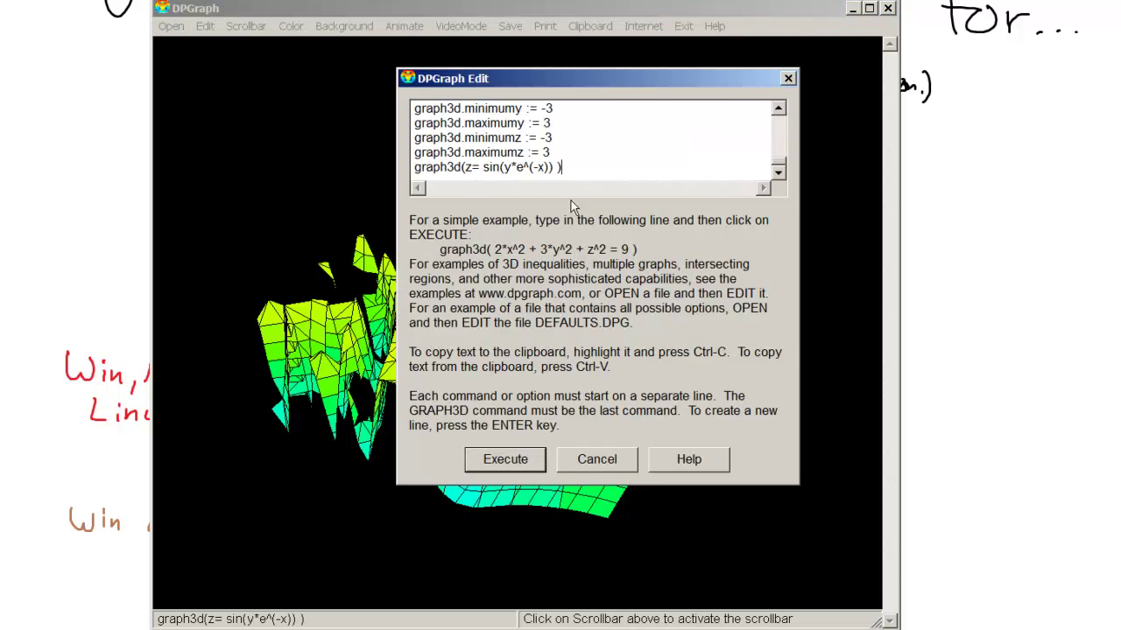
scroll(577, 165, up, 7)
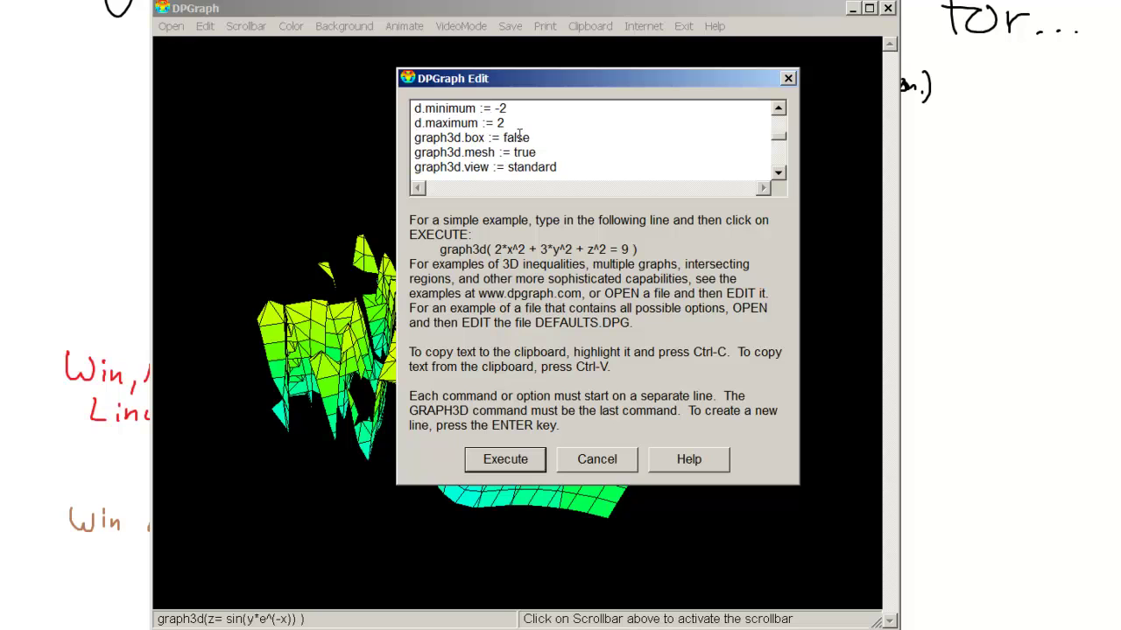
double_click(517, 138)
key(BackSpace)
text(tru)
scroll(552, 145, down, 1)
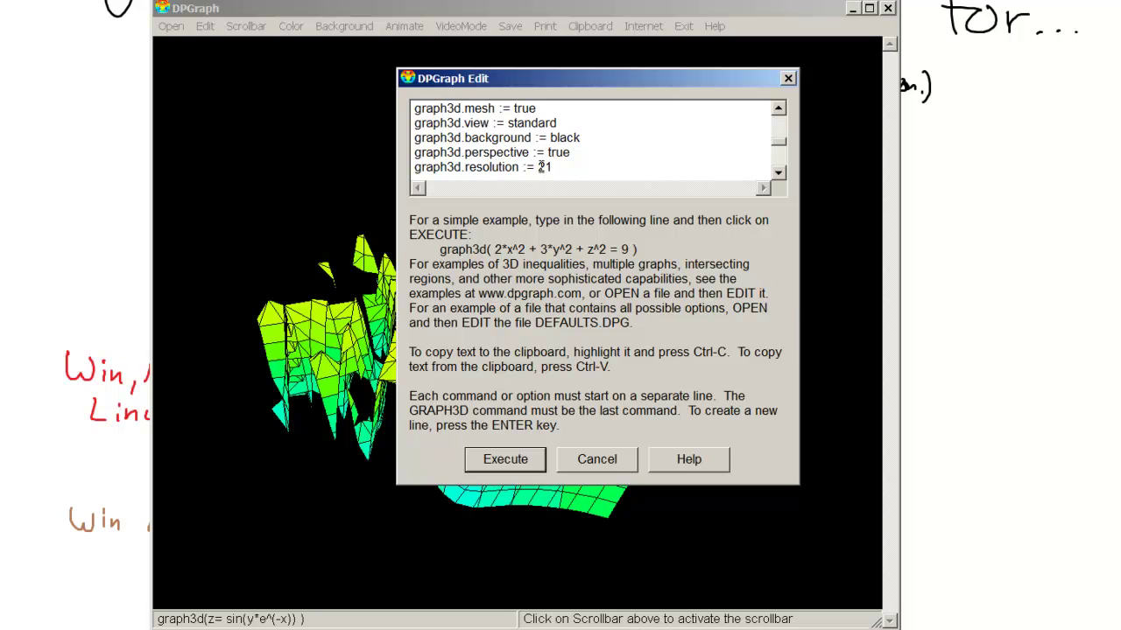
drag(544, 167, 552, 167)
text(50)
Set x and y limits to -2…2 and z limits to -1…1, then redraw the surface.
scroll(660, 167, down, 3)
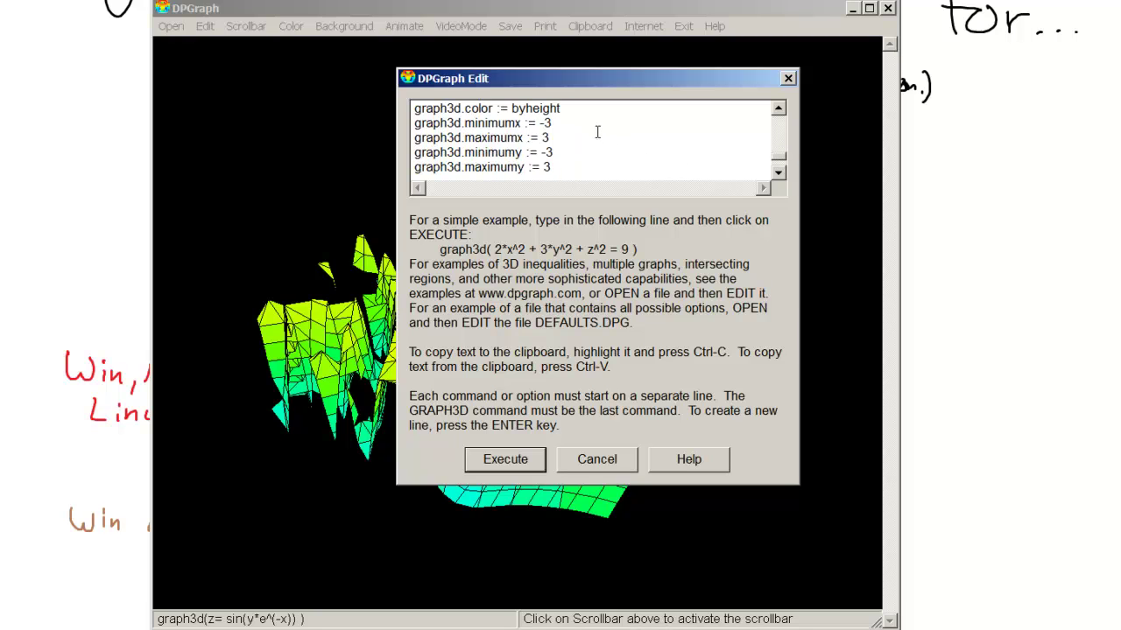
text(22)
key(Down)
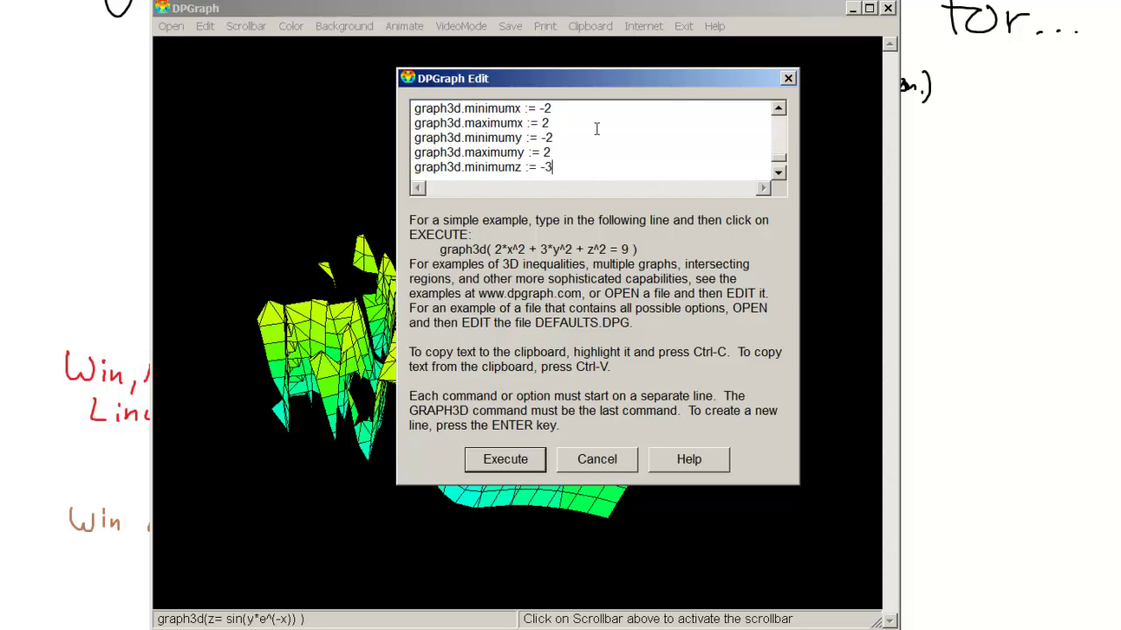
text(1)
key(Down)
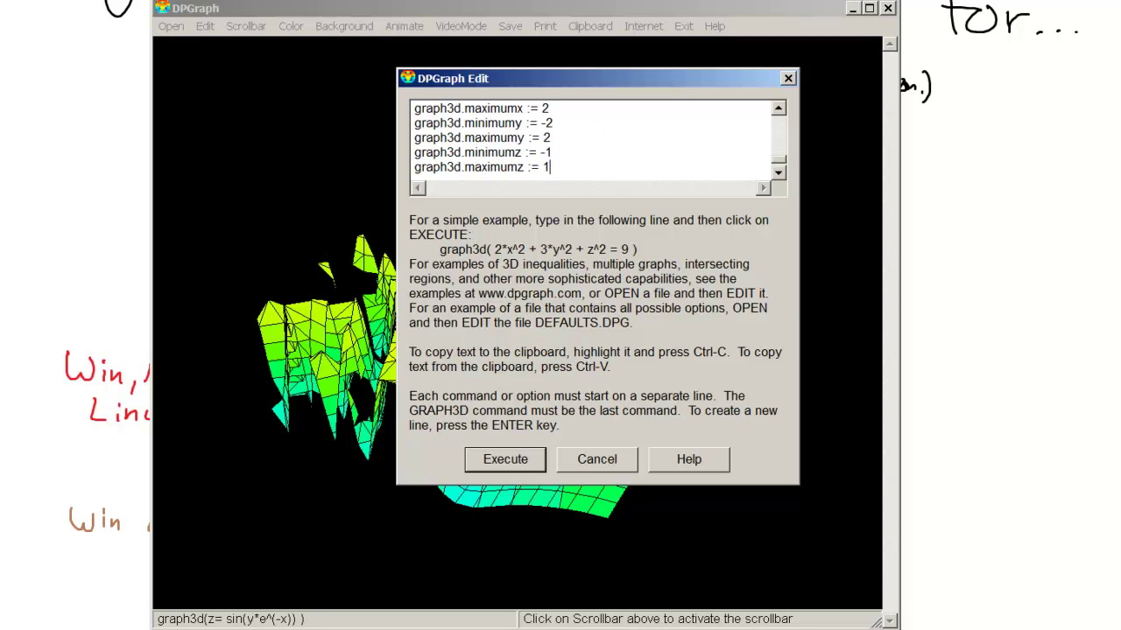
key(Down)
click(499, 461)
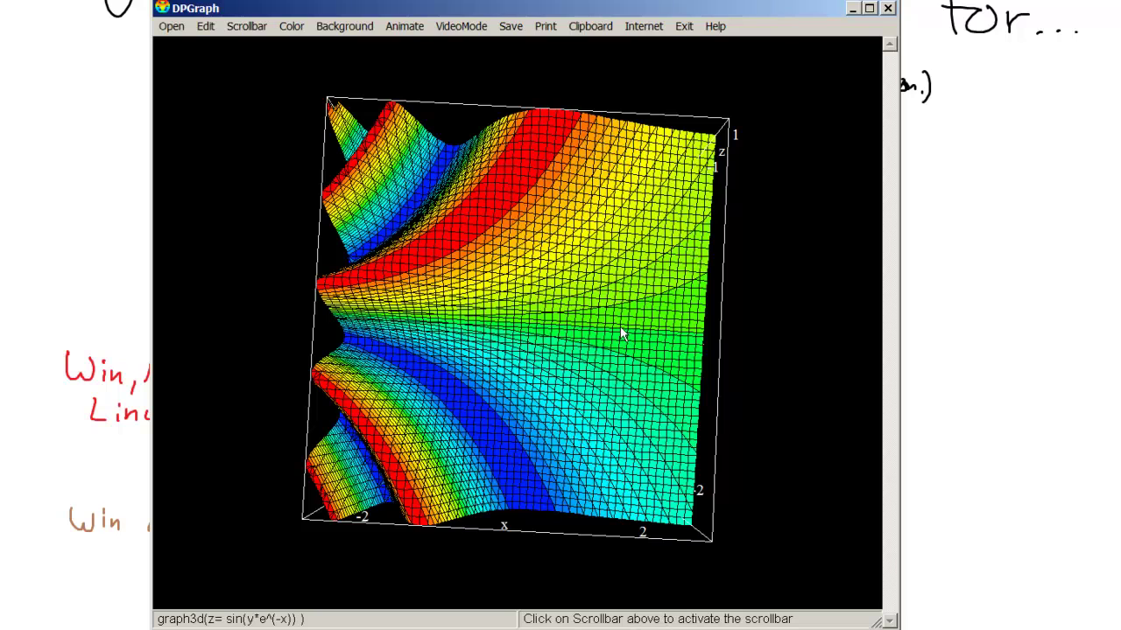
Switch to a Z slice and drag the slice level down from z = 0.
click(248, 27)
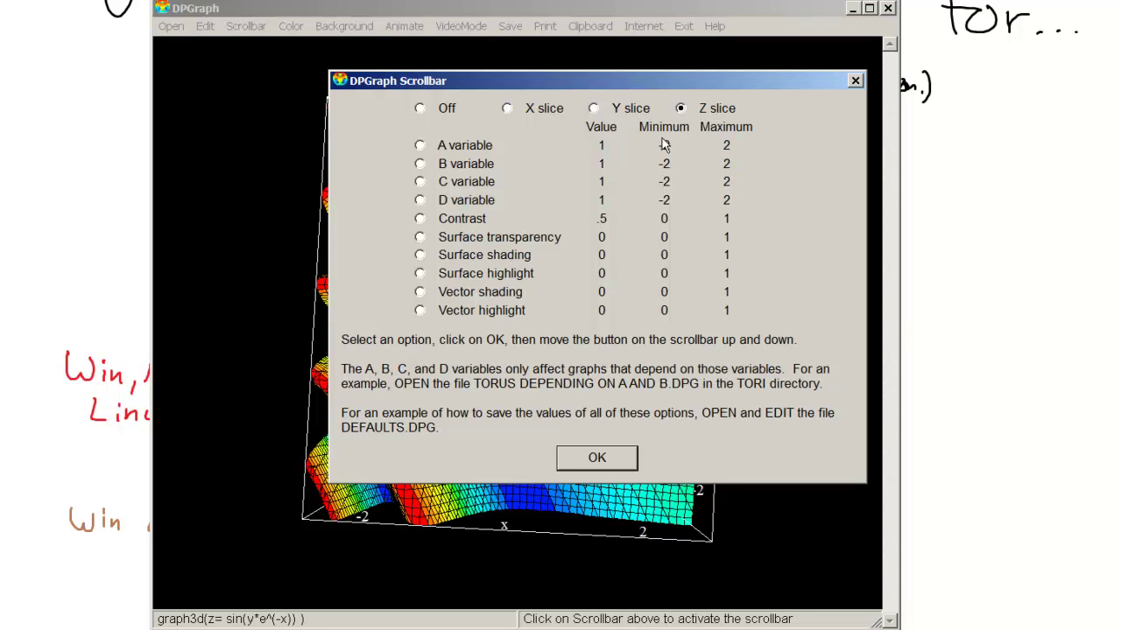
click(604, 455)
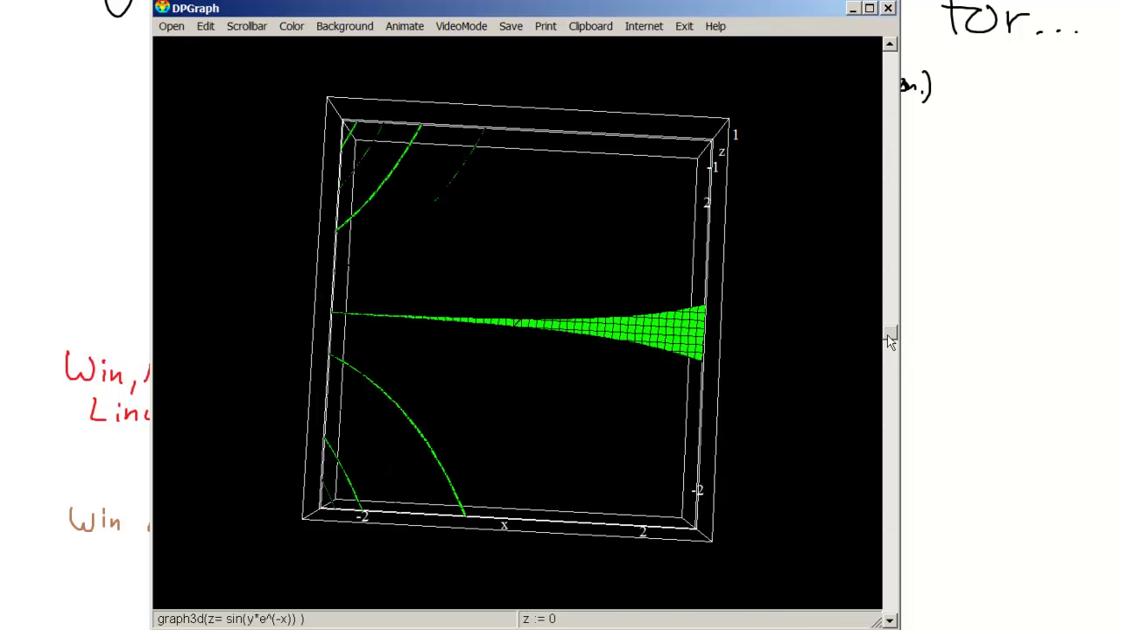
drag(887, 335, 886, 359)
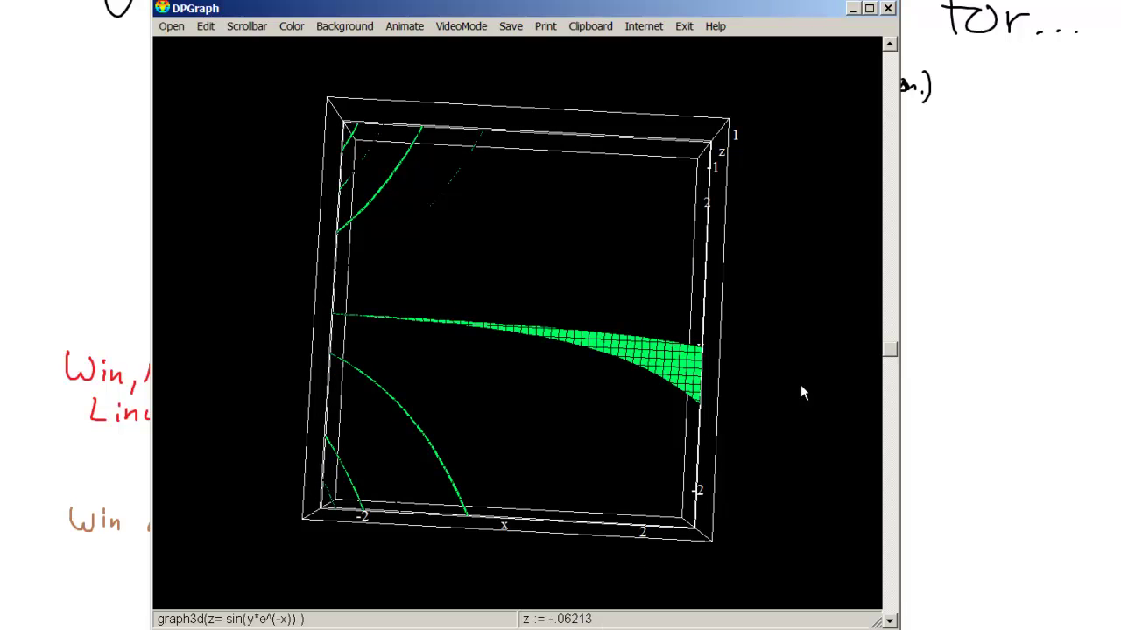
mouse_move(893, 357)
mouse_down()
mouse_move(886, 616)
mouse_move(891, 61)
mouse_move(913, 28)
mouse_move(893, 372)
mouse_move(899, 349)
mouse_up()
Switch to an X slice showing the x = 0 curve and drag the scrollbar to move it.
click(247, 26)
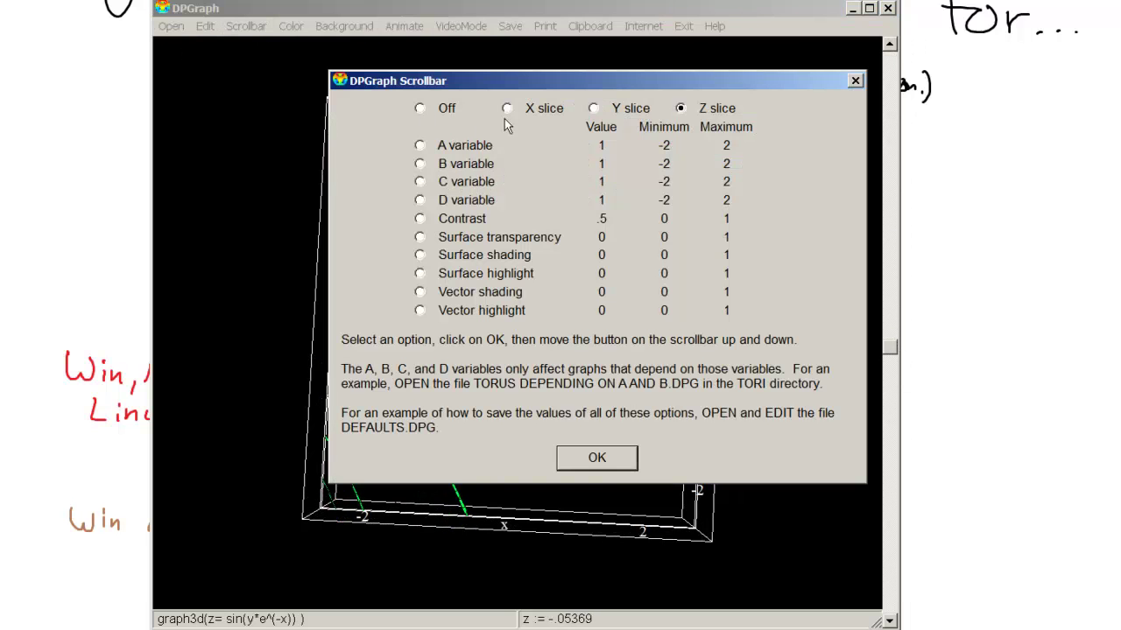
click(523, 108)
click(576, 462)
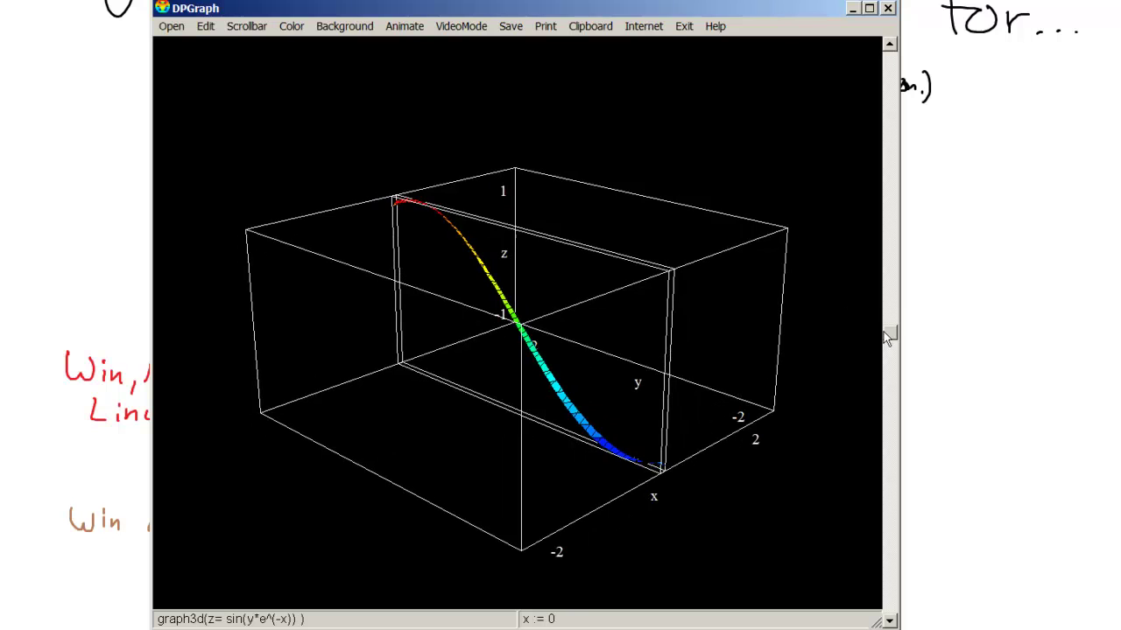
drag(890, 343, 891, 527)
Switch to a Y slice and drag it down to about y = -1.463.
click(248, 26)
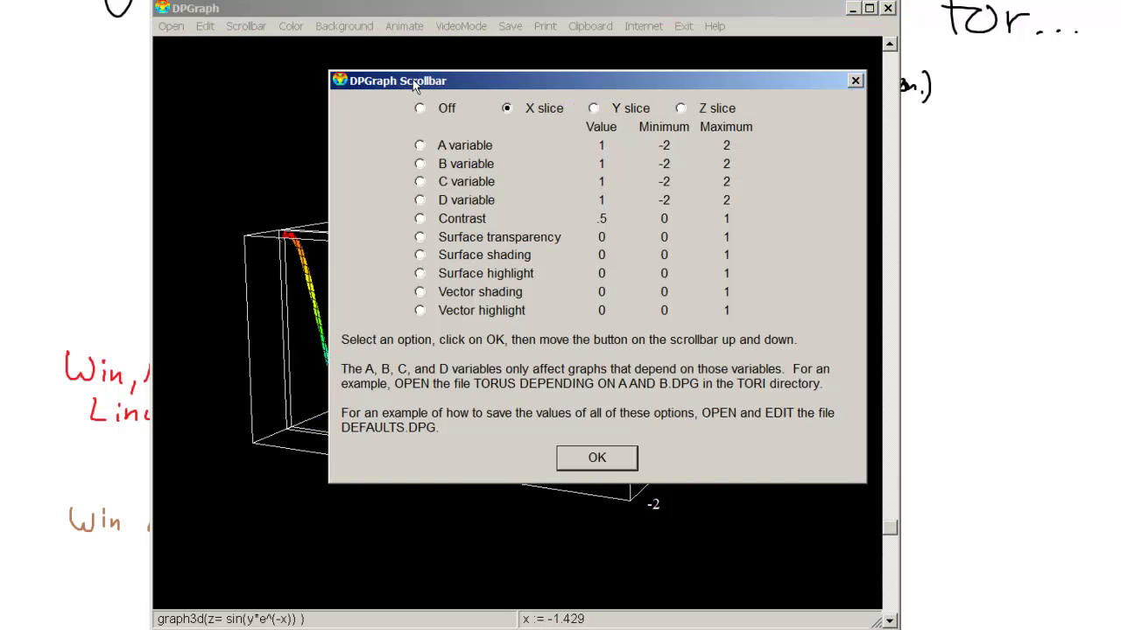
click(605, 458)
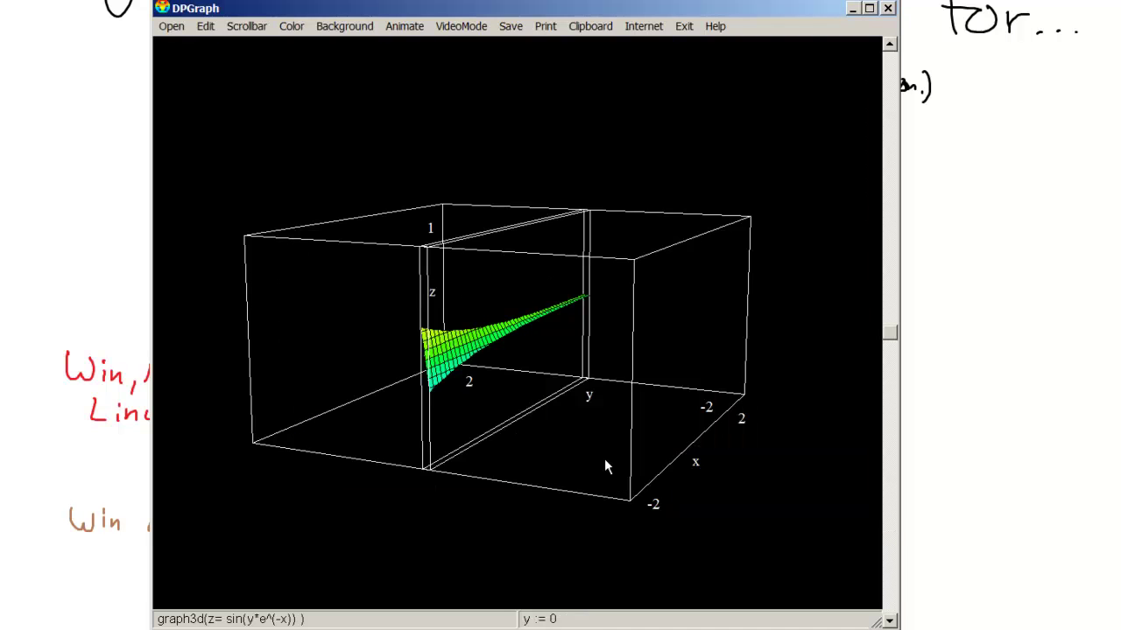
drag(890, 337, 869, 496)
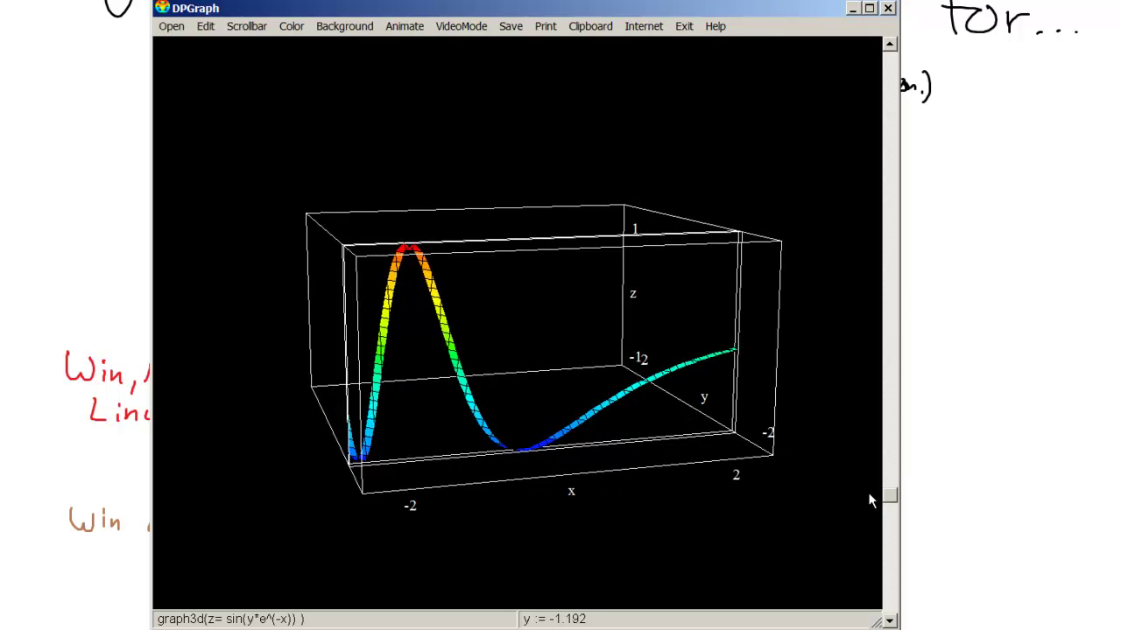
drag(894, 496, 898, 532)
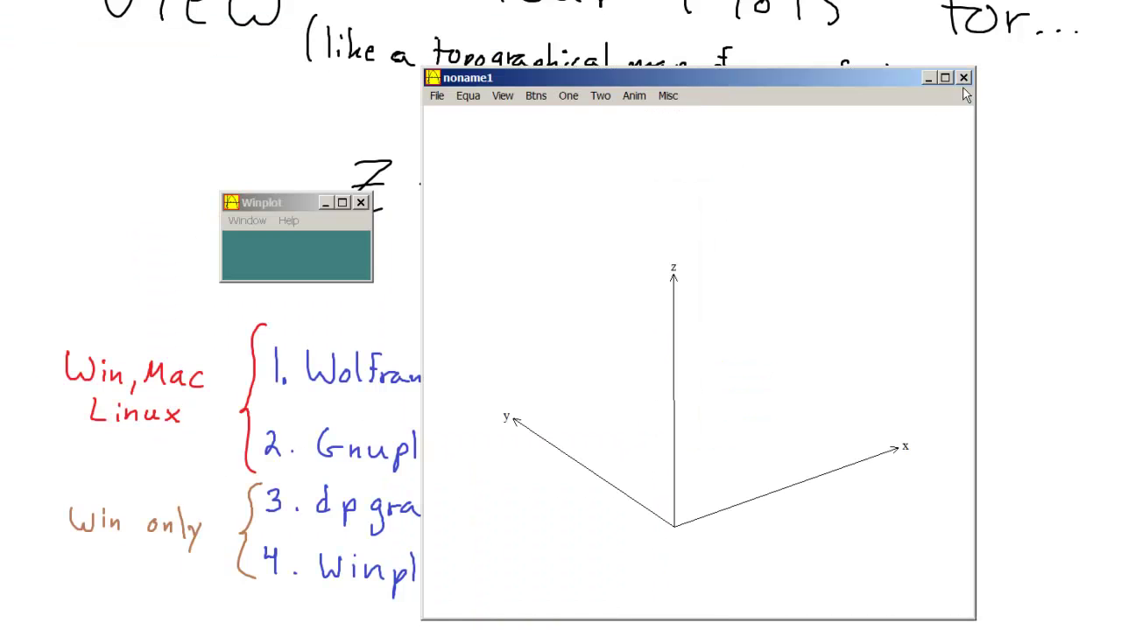
Start a new explicit surface in the 3-D window and enter sin(y*e^(-x)).
click(248, 221)
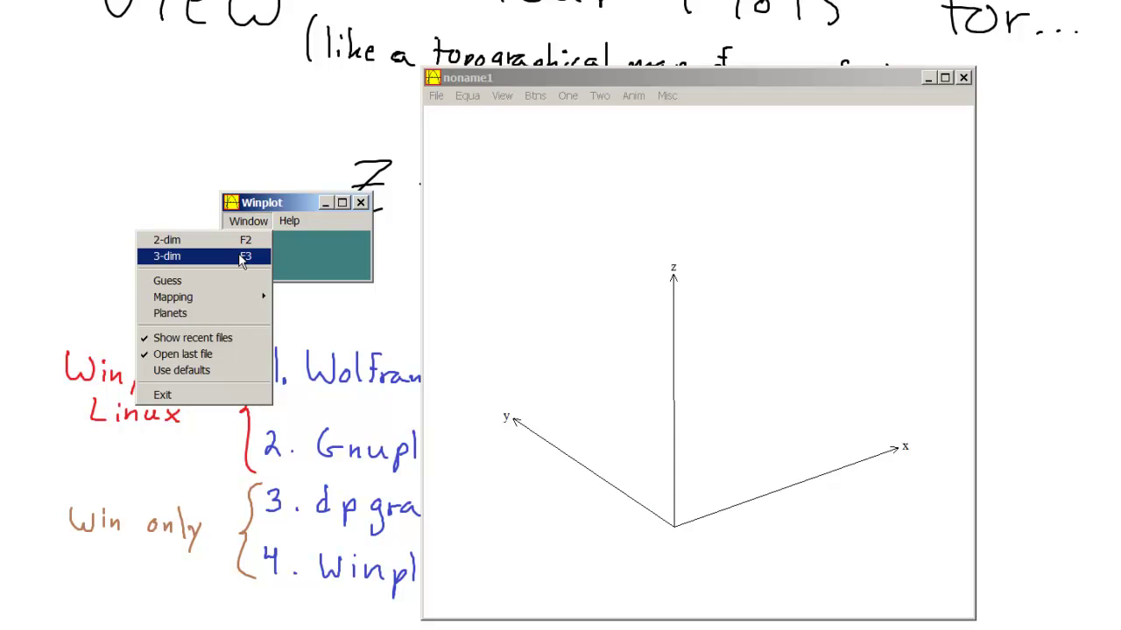
click(252, 220)
click(578, 77)
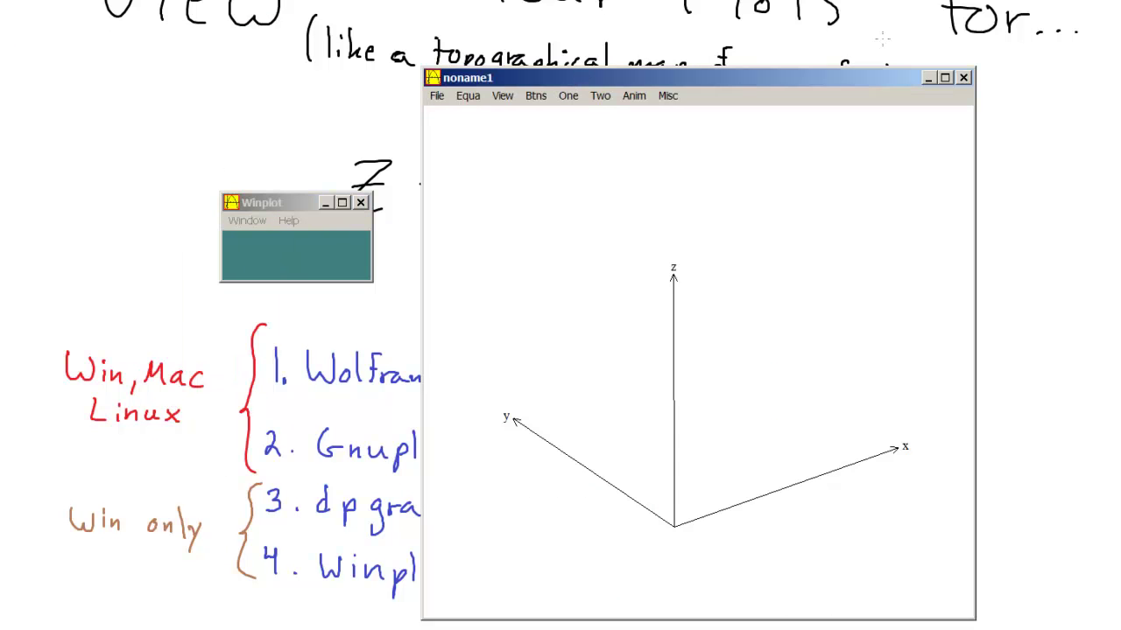
click(467, 96)
click(419, 110)
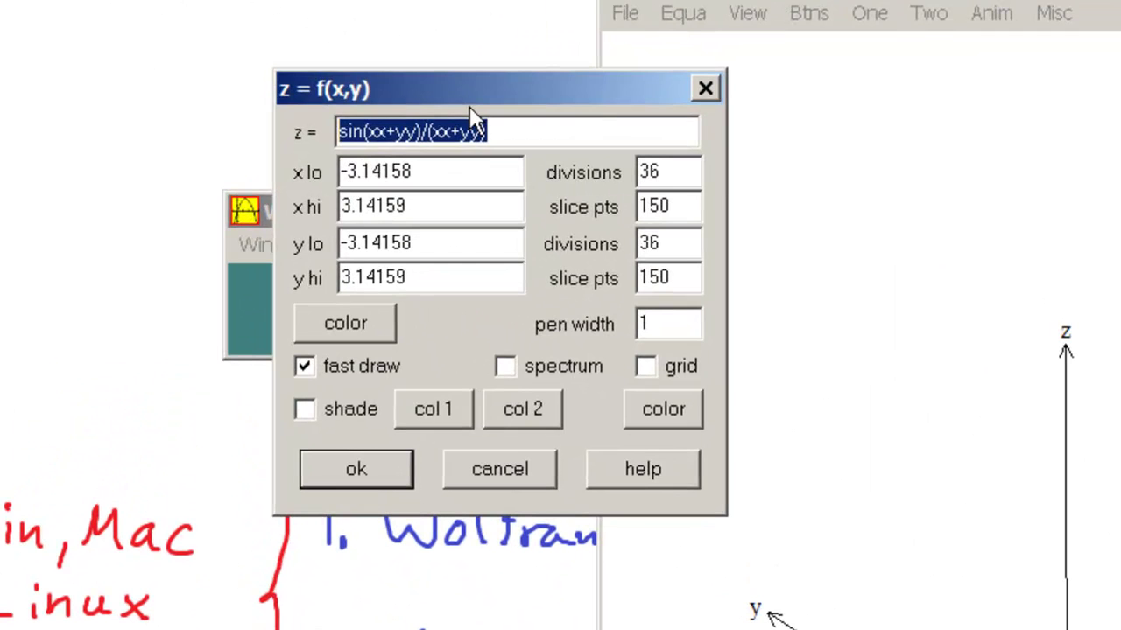
text(sin(y)
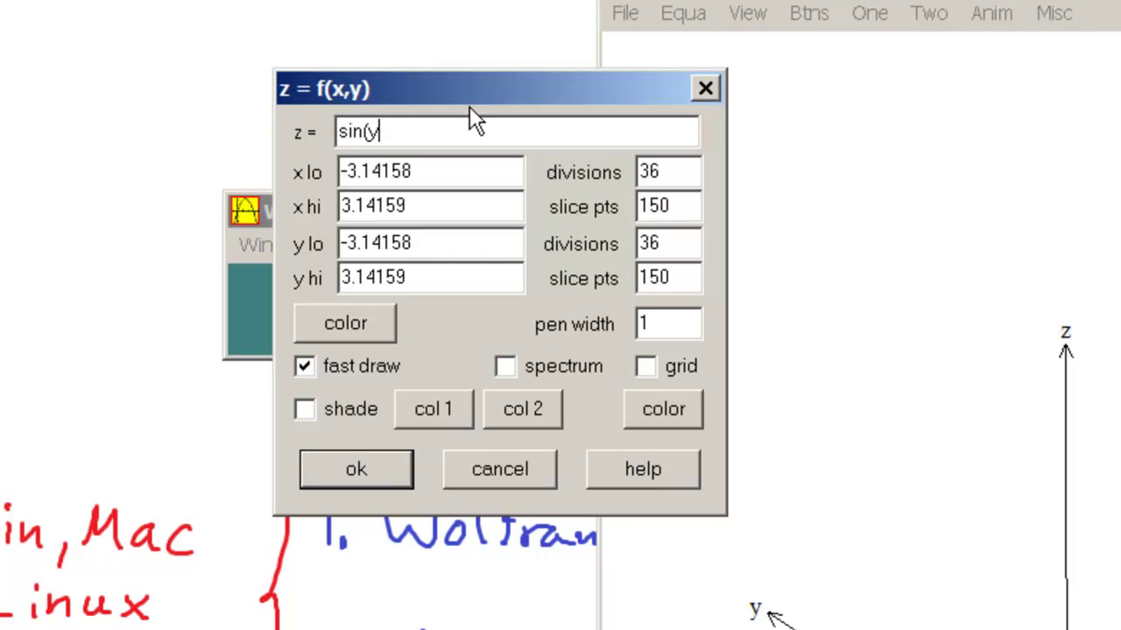
text(*e^(-x)))
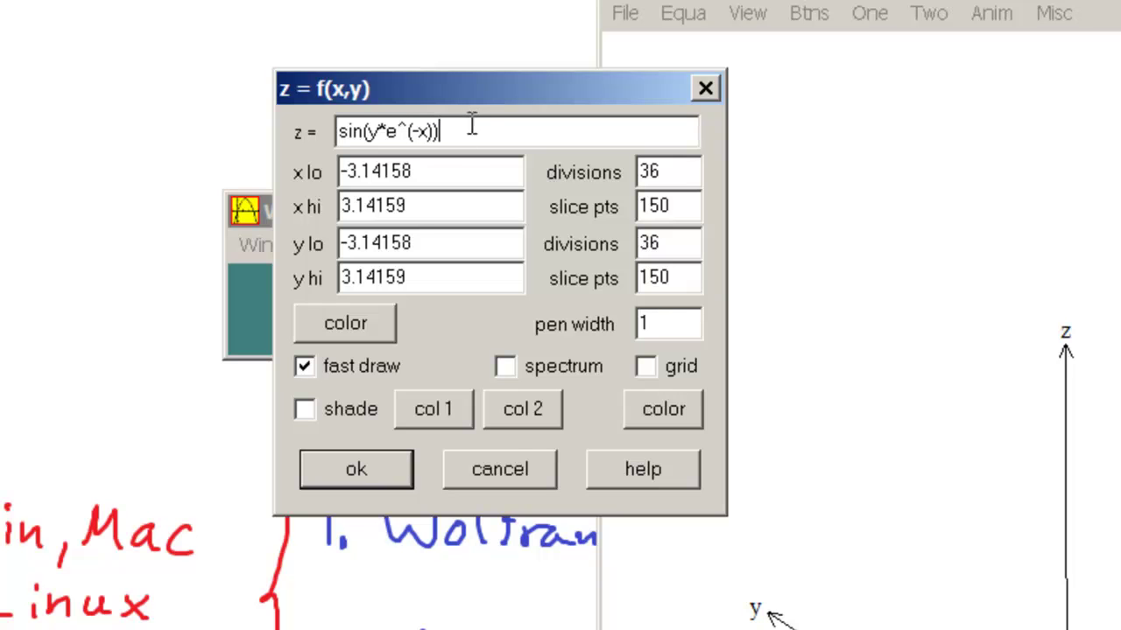
Set x lo/hi to -2 and 2 and y lo/hi to -2 and 2.
key(Tab)
text(-2)
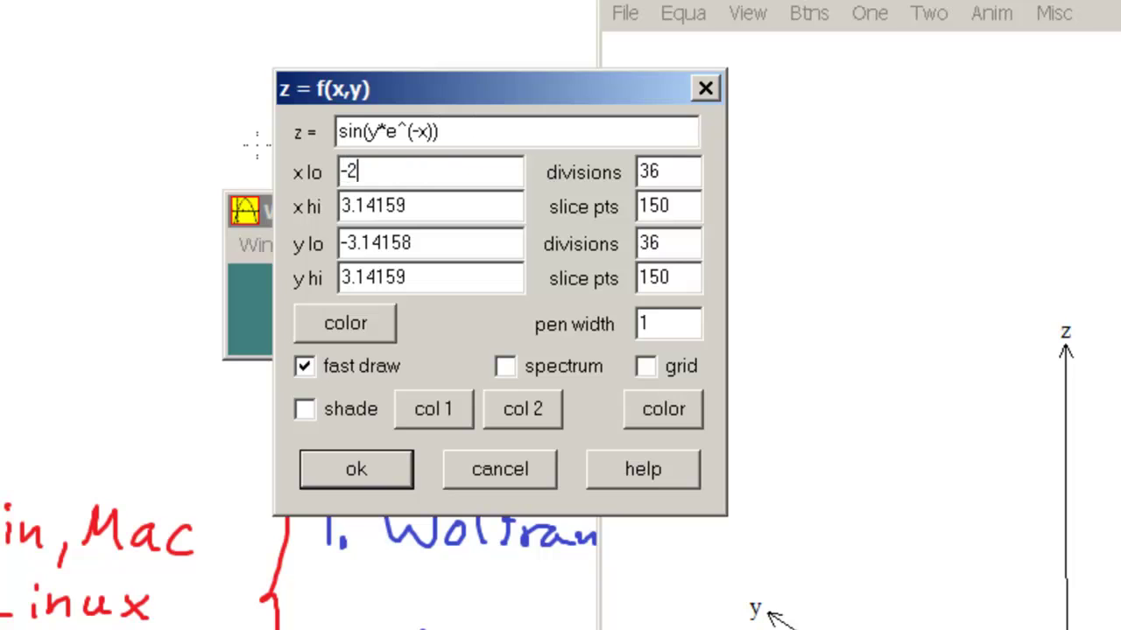
key(Tab)
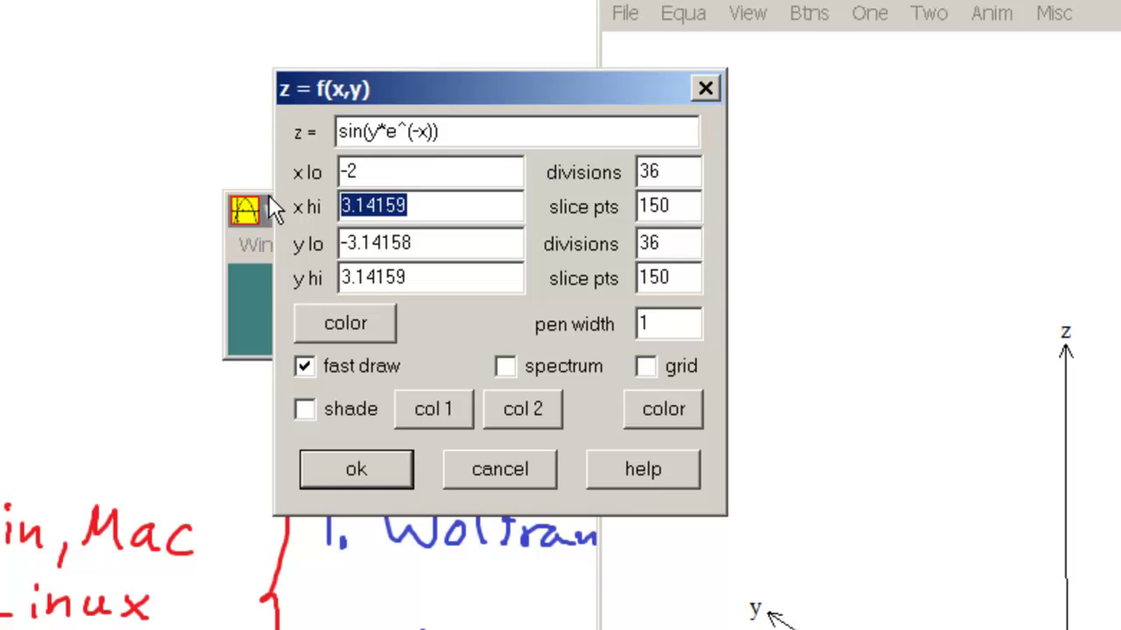
text(2)
drag(441, 244, 282, 235)
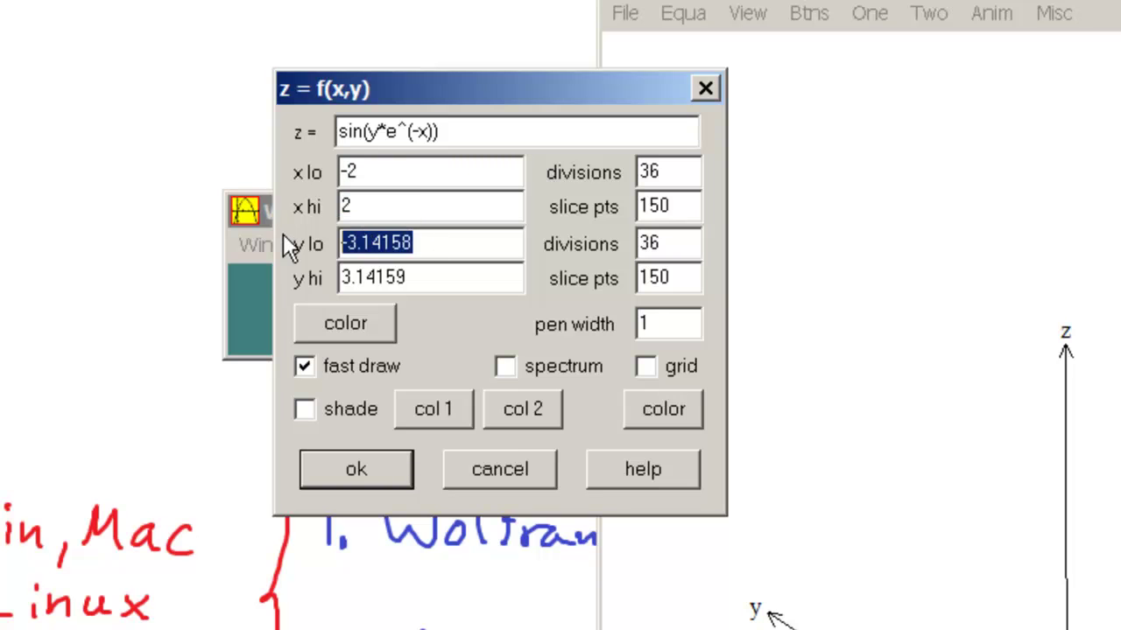
text(-2)
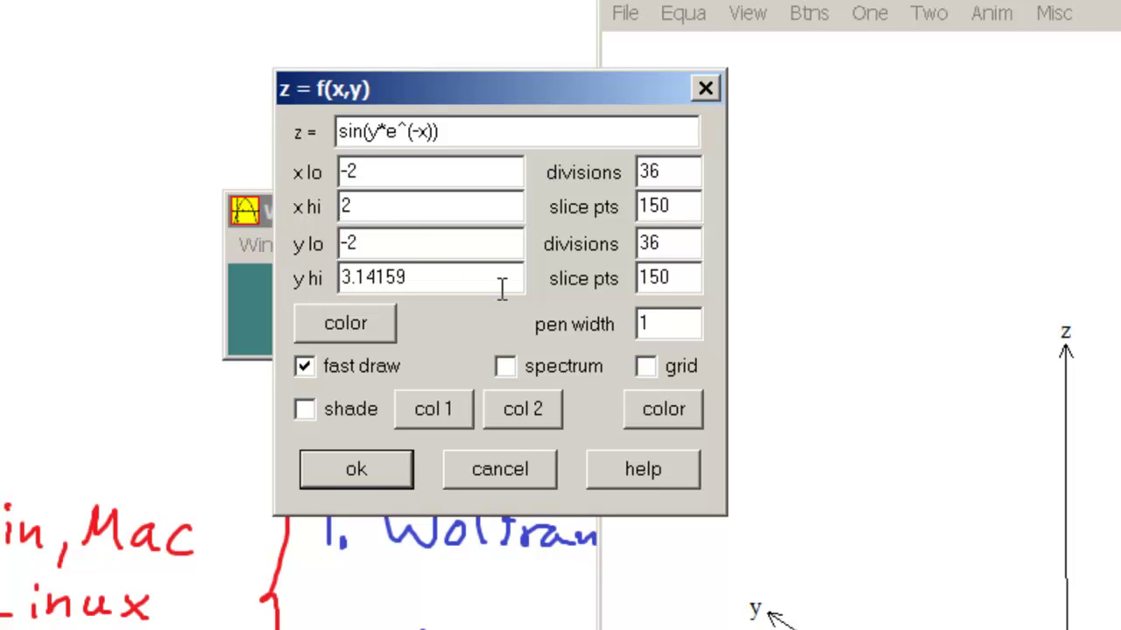
key(Tab)
text(2)
Plot the red wireframe surface and press Q to stop it rotating.
click(389, 470)
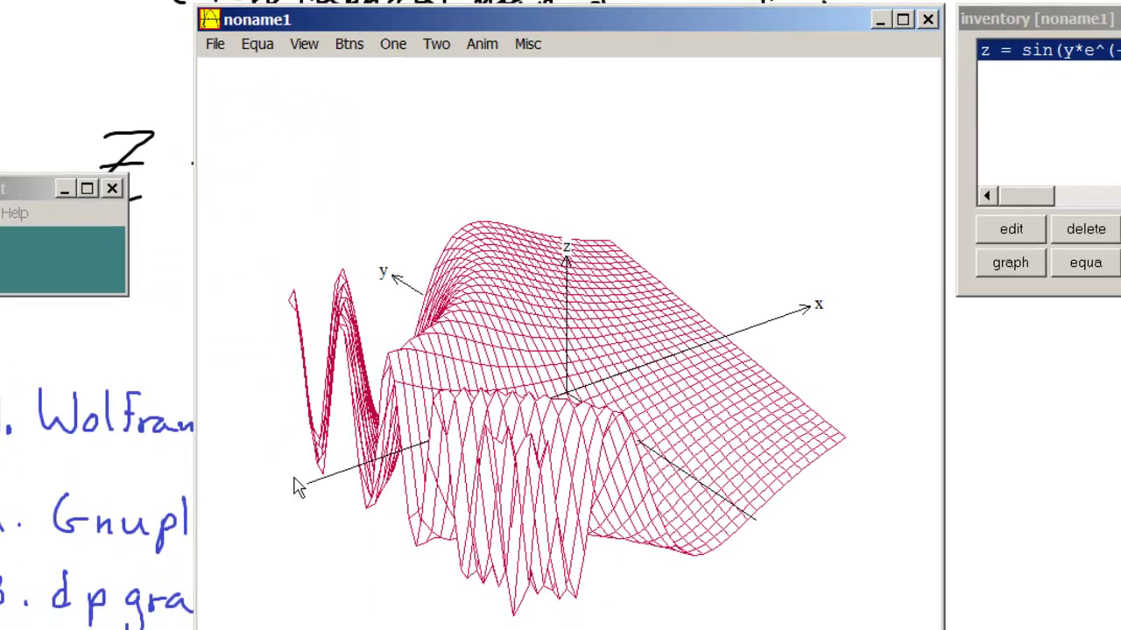
key(q)
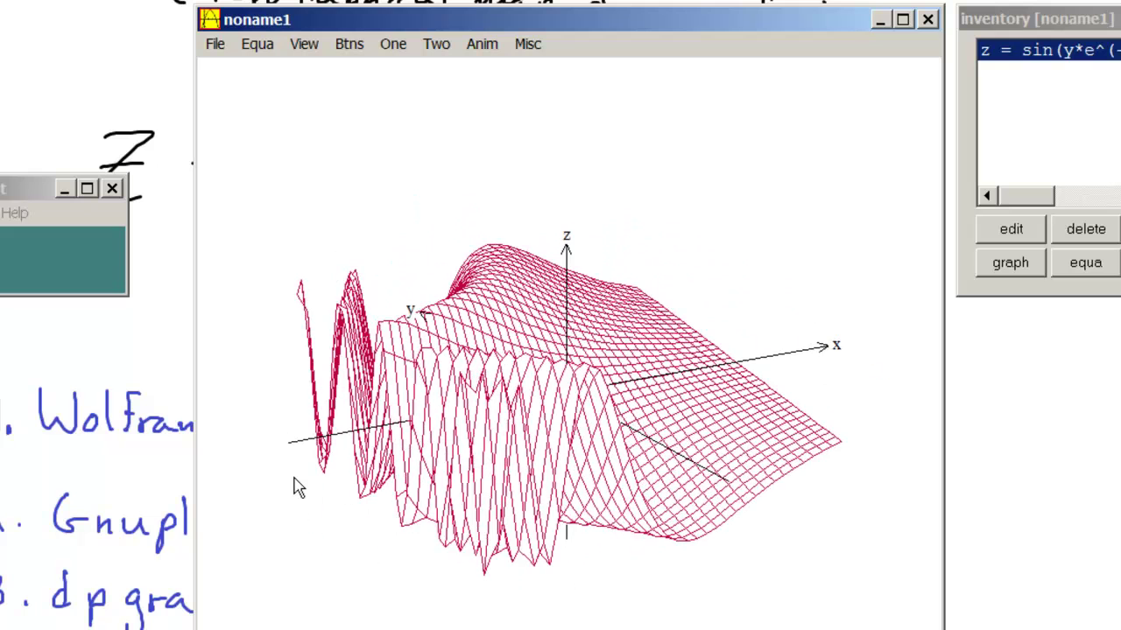
click(306, 47)
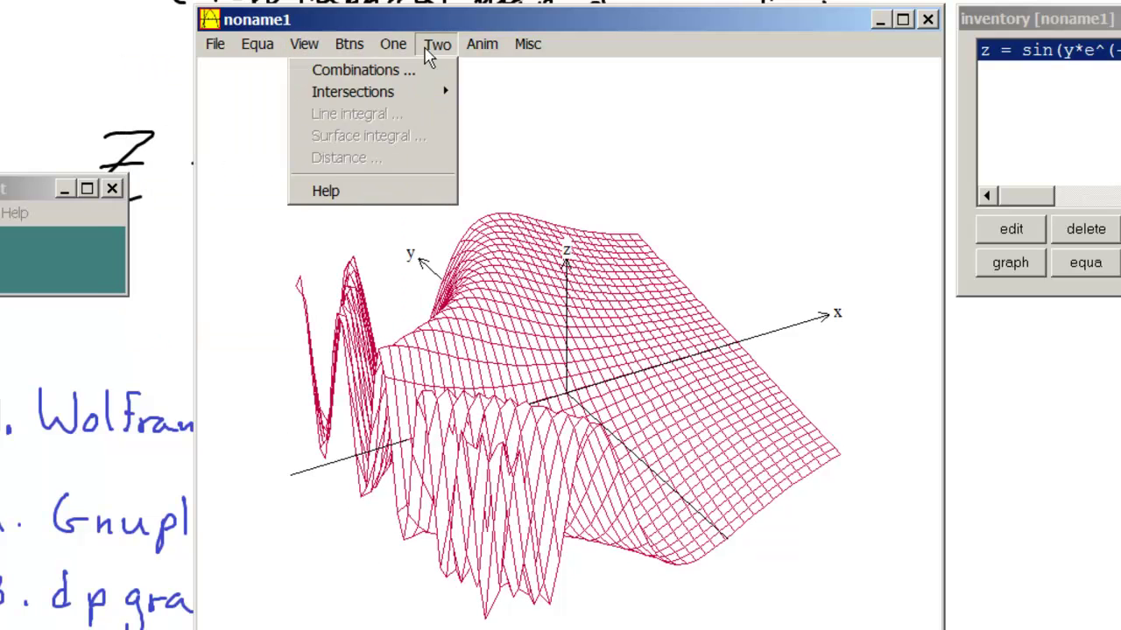
mouse_move(398, 49)
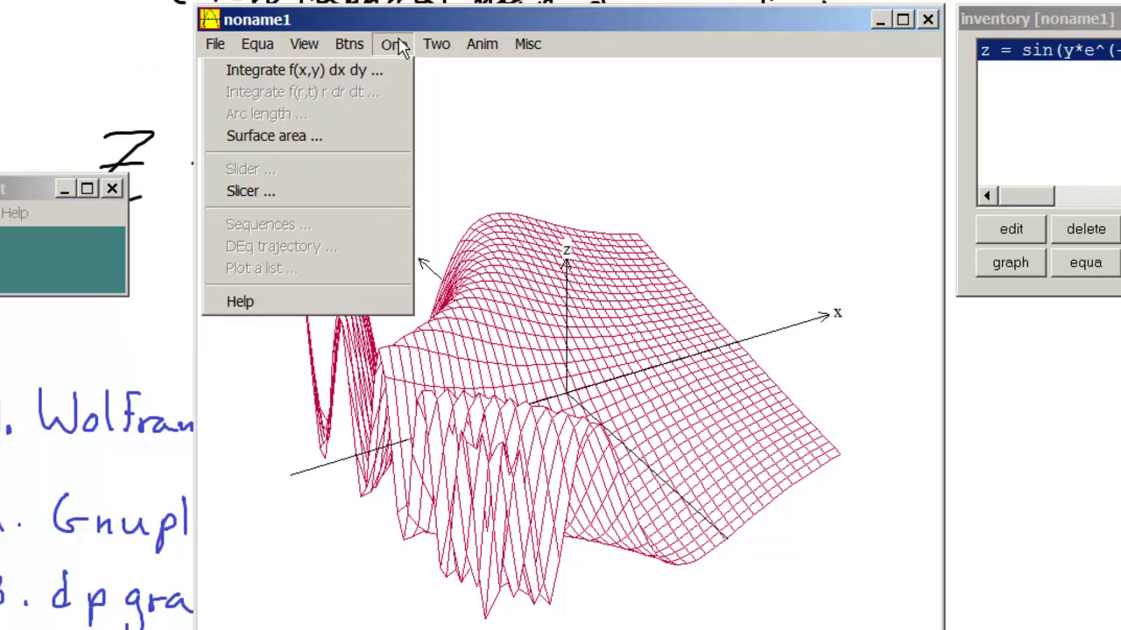
Open the slicer and drag the x and y slice traces toward negative values.
click(380, 200)
drag(216, 35, 152, 144)
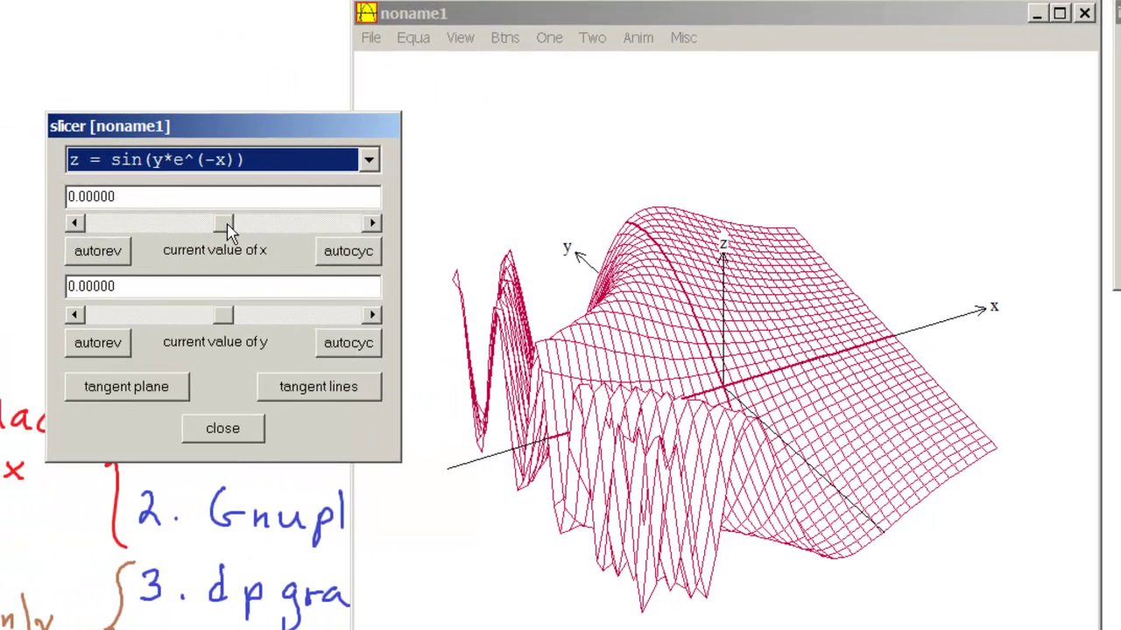
mouse_move(228, 229)
mouse_down()
mouse_move(122, 222)
mouse_move(282, 230)
mouse_move(135, 224)
mouse_move(217, 229)
mouse_up()
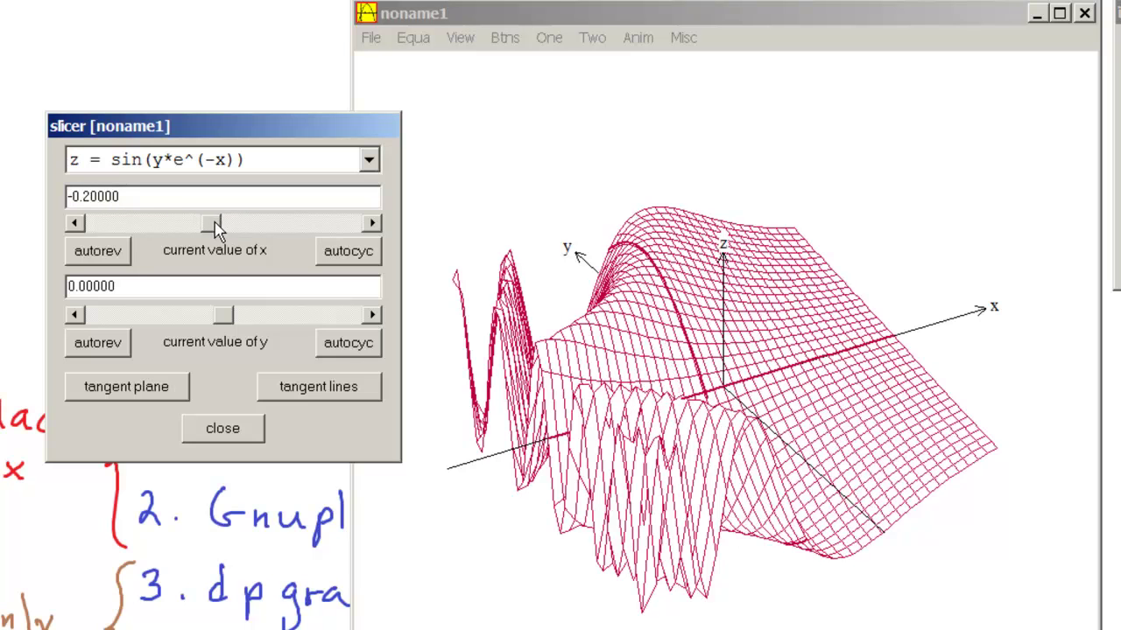
drag(221, 315, 172, 314)
Tilt the surface toward a top-down view, then set the slices to y = 0.96 and x = -1.12.
click(768, 219)
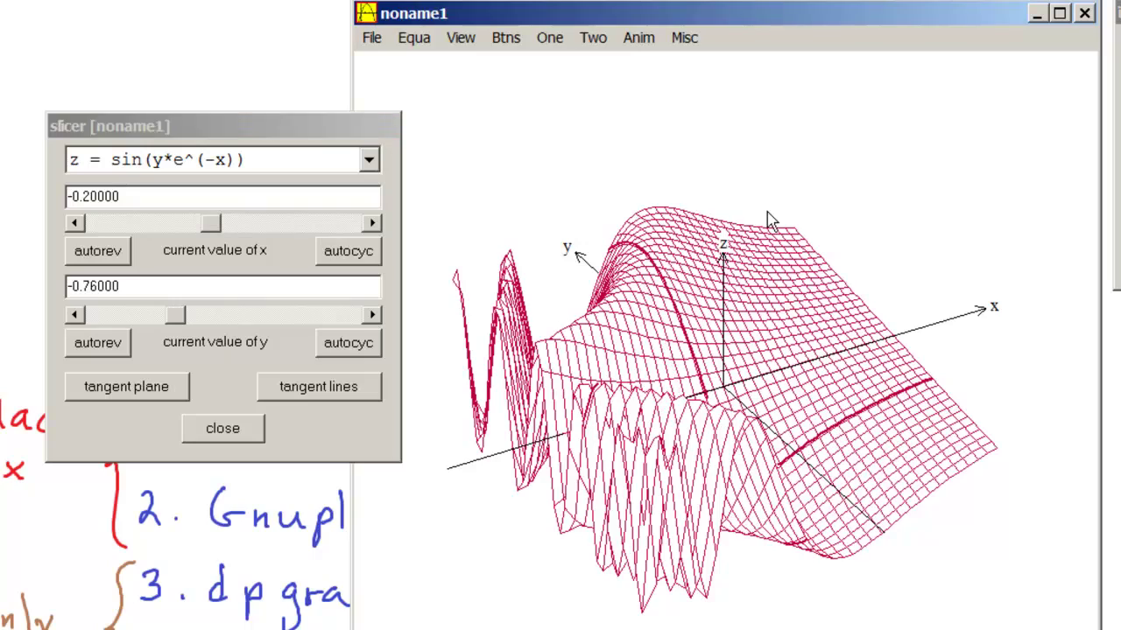
key(Up)
key(Up)
key(Up)
key(Up)
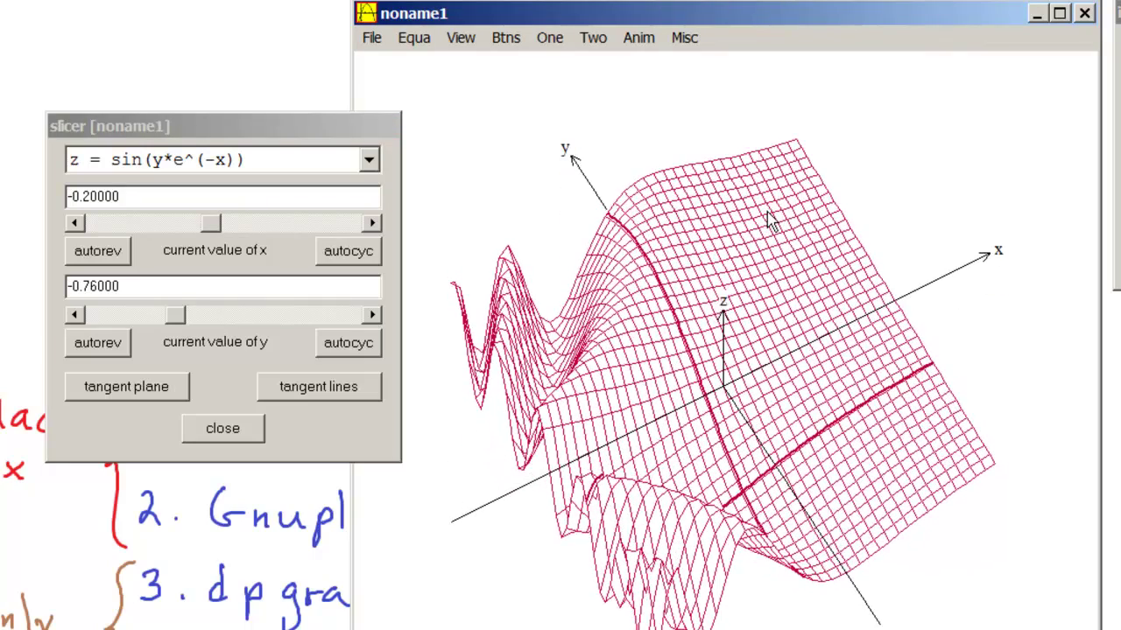
key(Up)
key(Up)
click(196, 319)
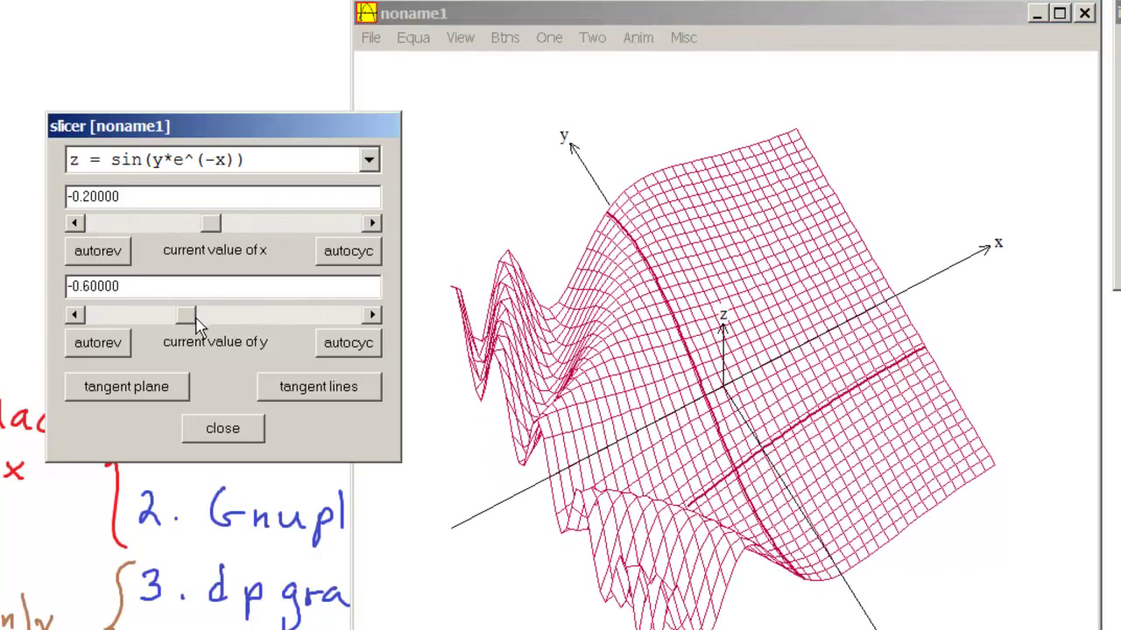
drag(196, 324, 296, 317)
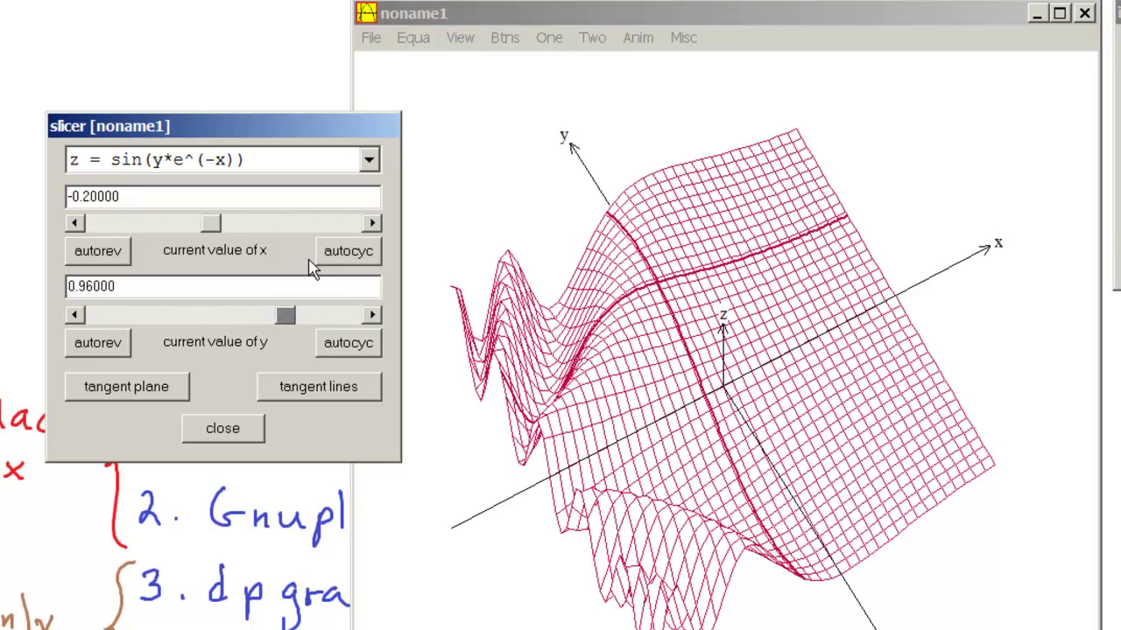
drag(219, 223, 155, 228)
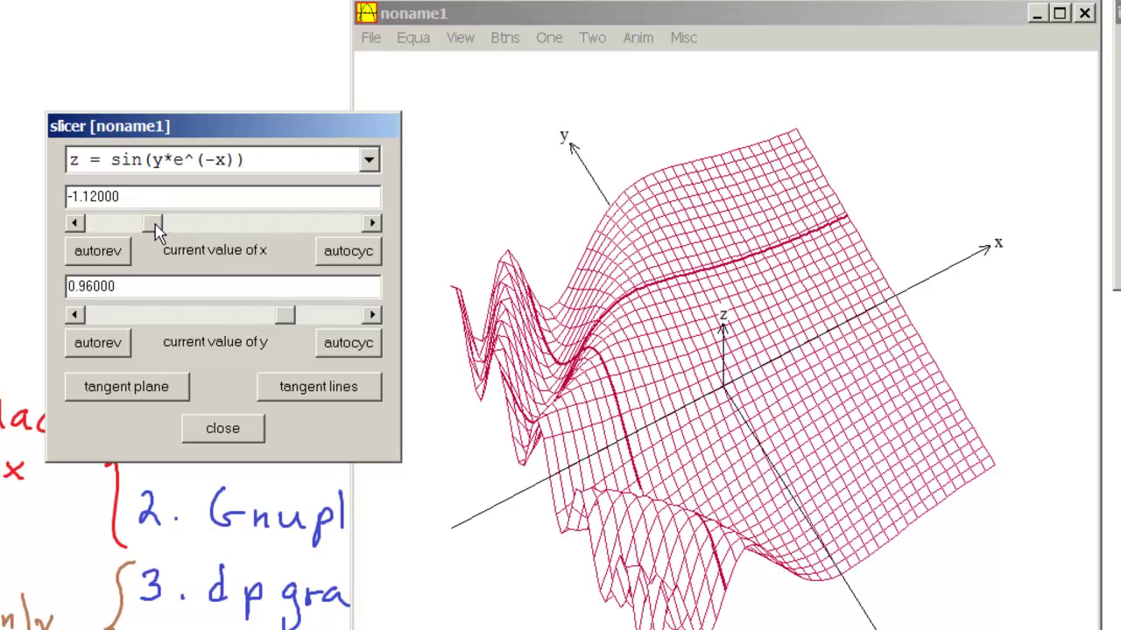